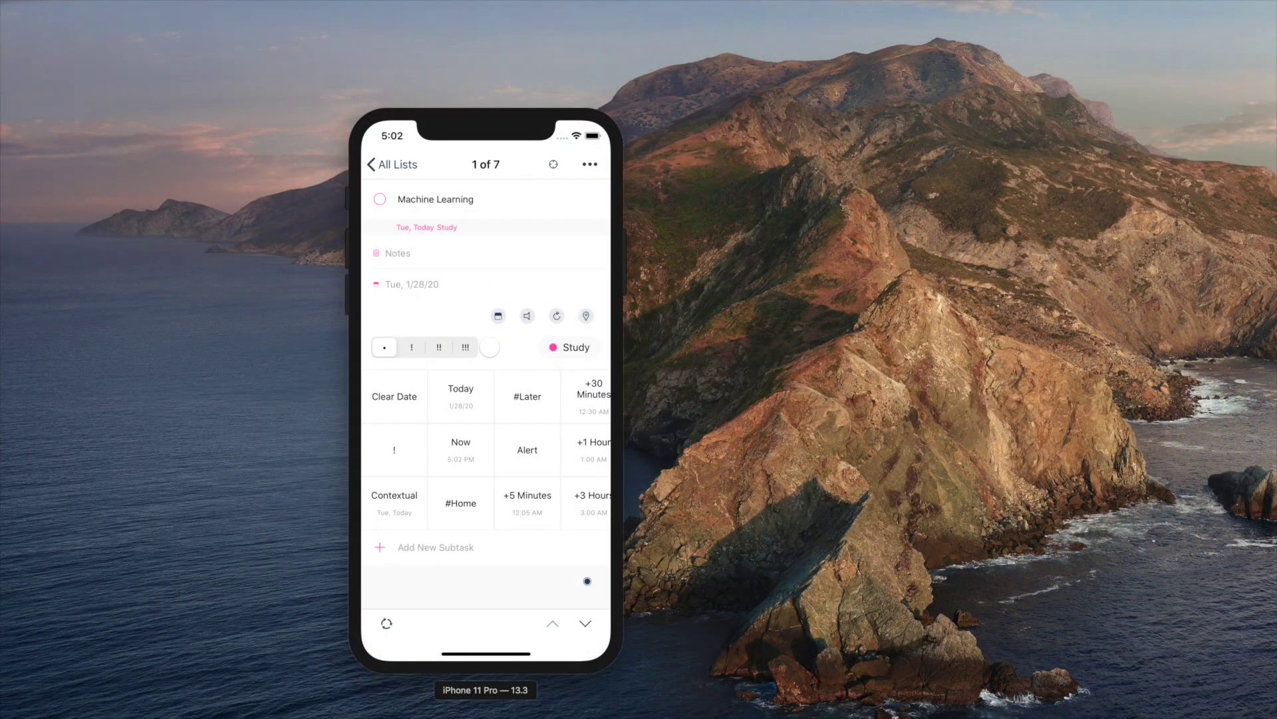
- Page the quick-action grid to its second page and back, then advance to task 2 of 7, Jogging
mouse_move(489, 346)
left_mouse_down()
mouse_move(493, 282)
mouse_move(498, 331)
left_mouse_up()
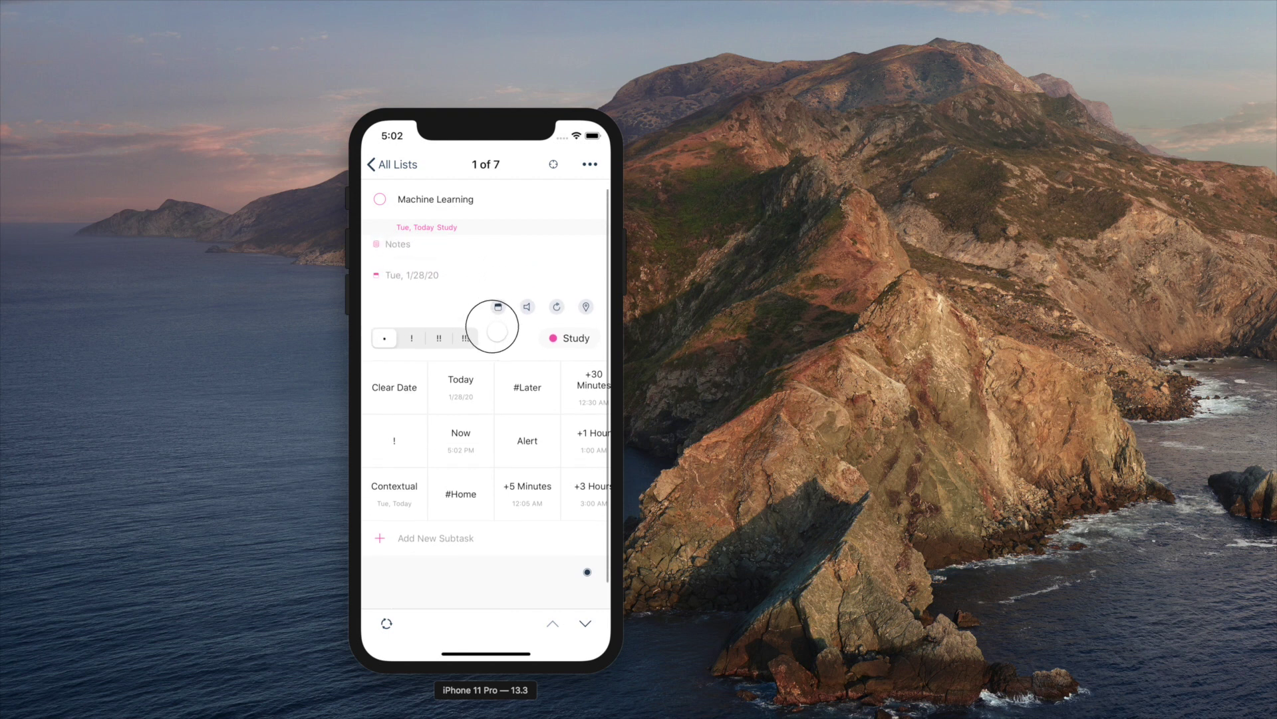
left_click_drag(562, 428, 420, 472)
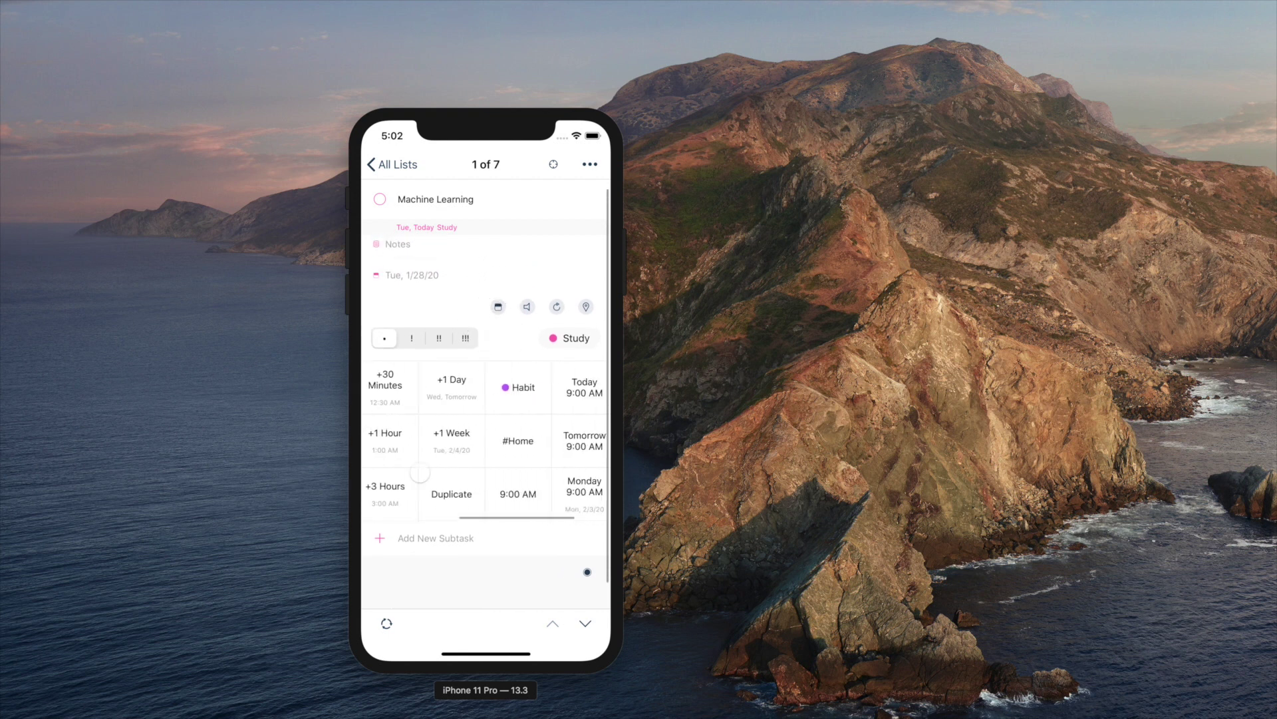
left_click_drag(464, 402, 661, 402)
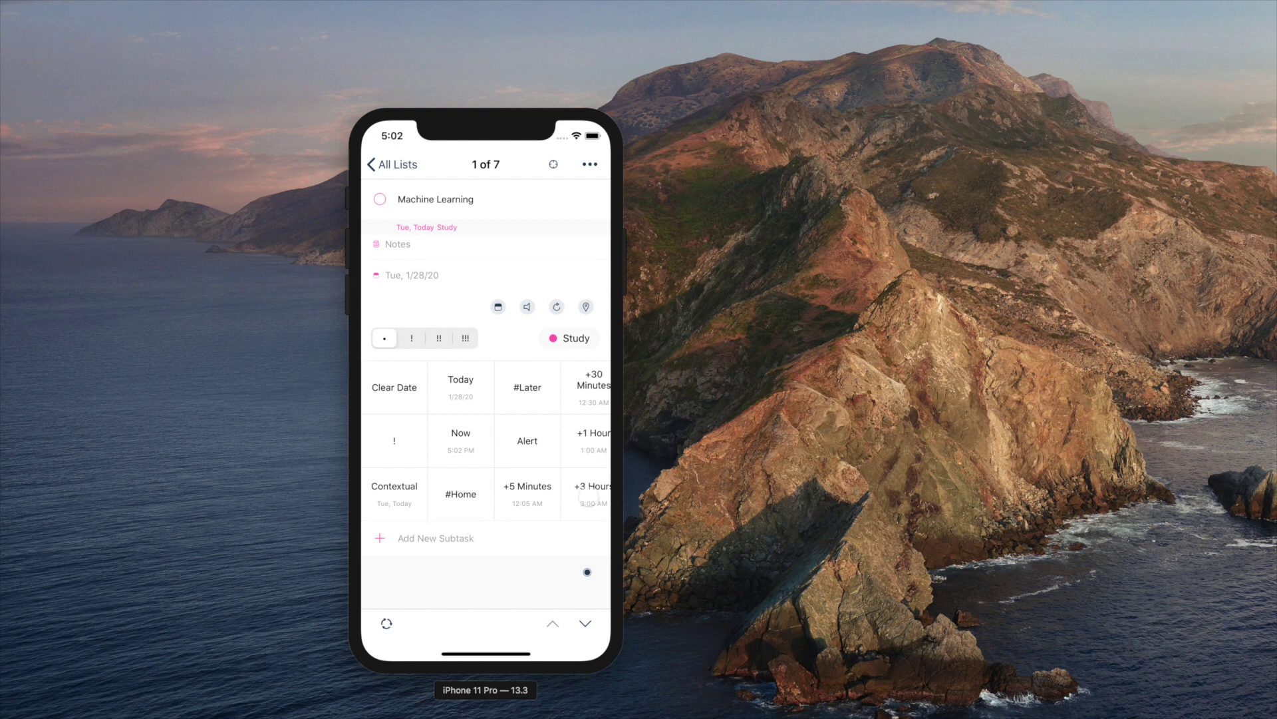
left_click(586, 624)
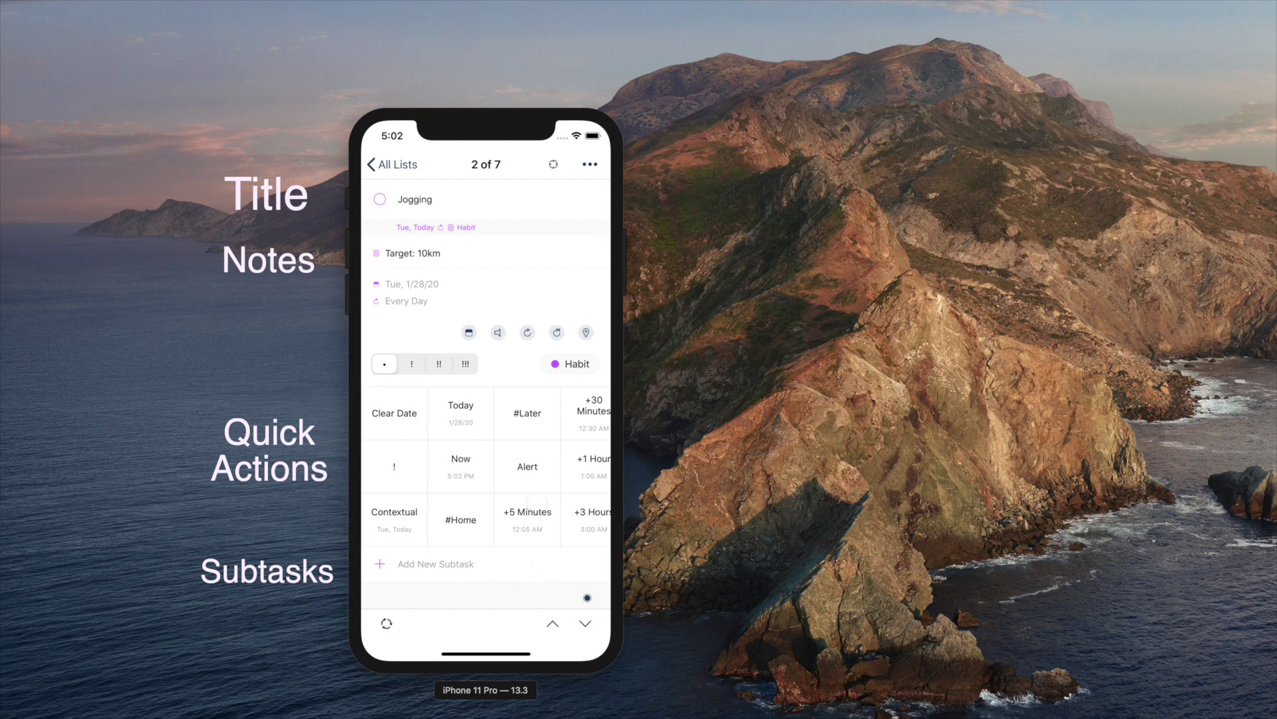
- Use the calendar action, then step back to task 1 of 7, Machine Learning
left_click(470, 333)
left_click(585, 623)
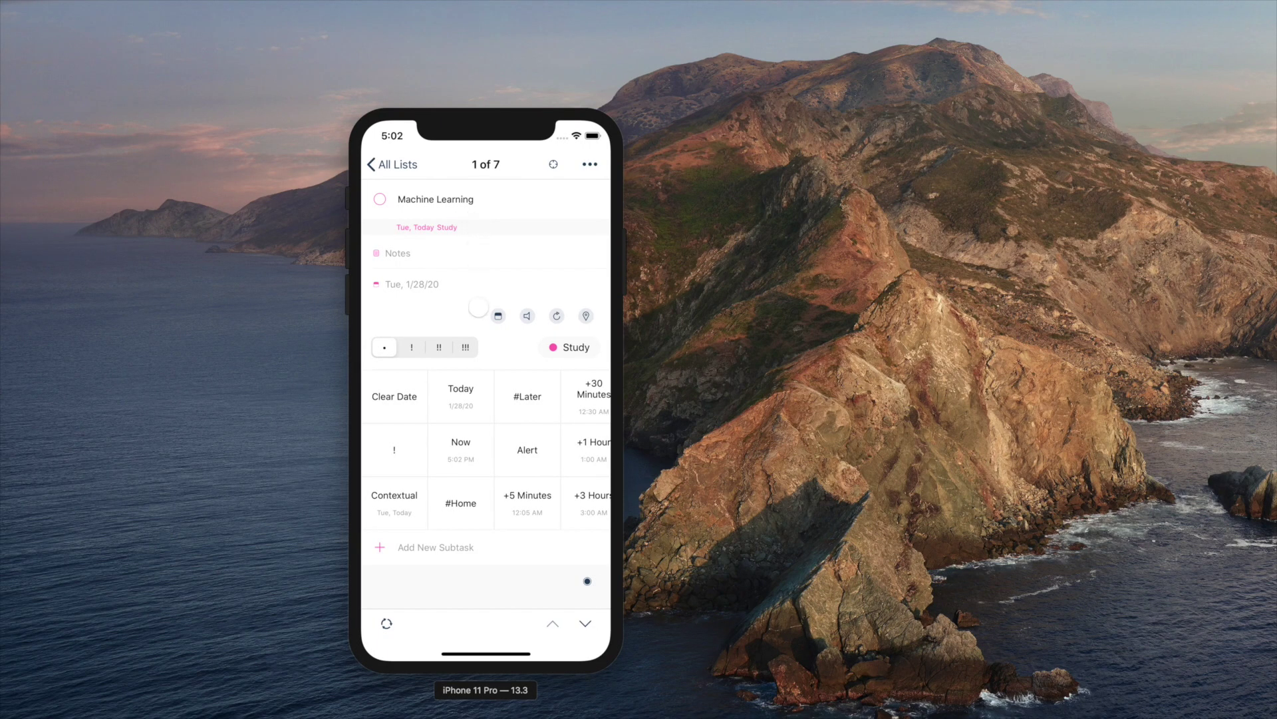
- Page the quick actions to Habit and Tomorrow and back, leaving Quick Action rows at 3
mouse_move(485, 346)
left_mouse_down()
mouse_move(494, 278)
mouse_move(491, 322)
left_mouse_up()
left_click_drag(569, 427, 392, 428)
left_click(536, 407)
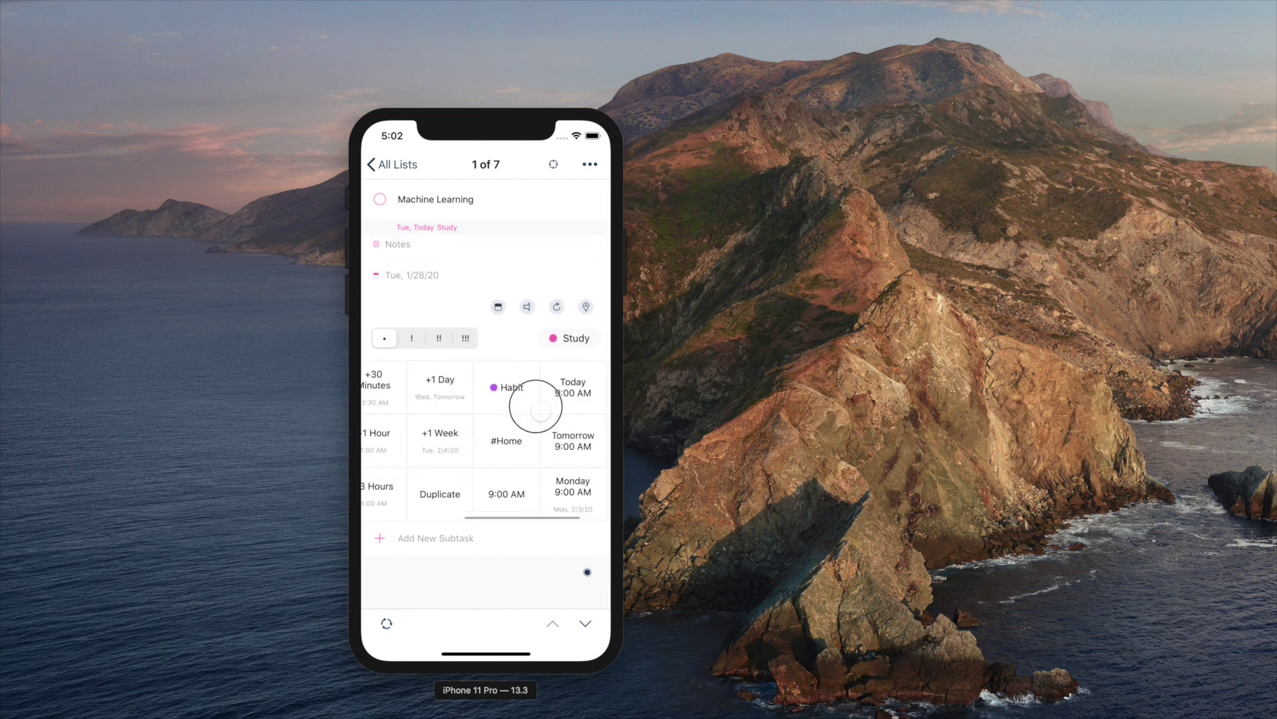
left_click_drag(535, 408, 659, 408)
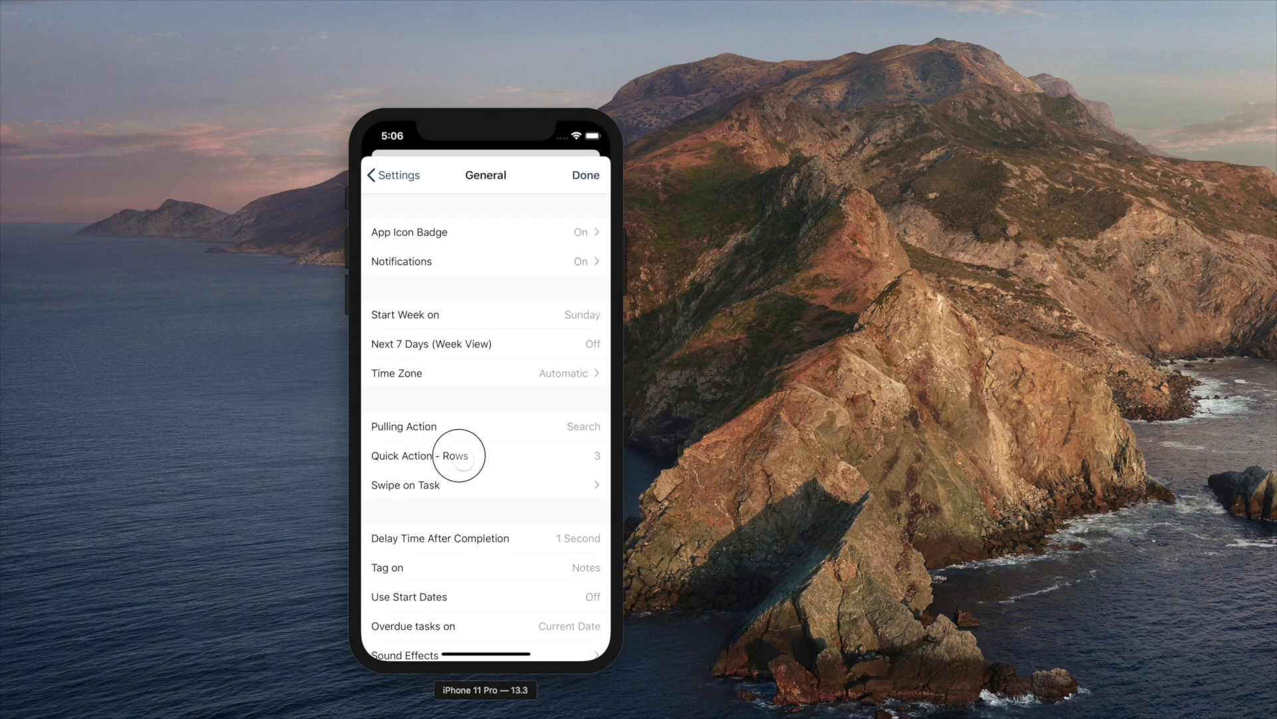
left_click(460, 456)
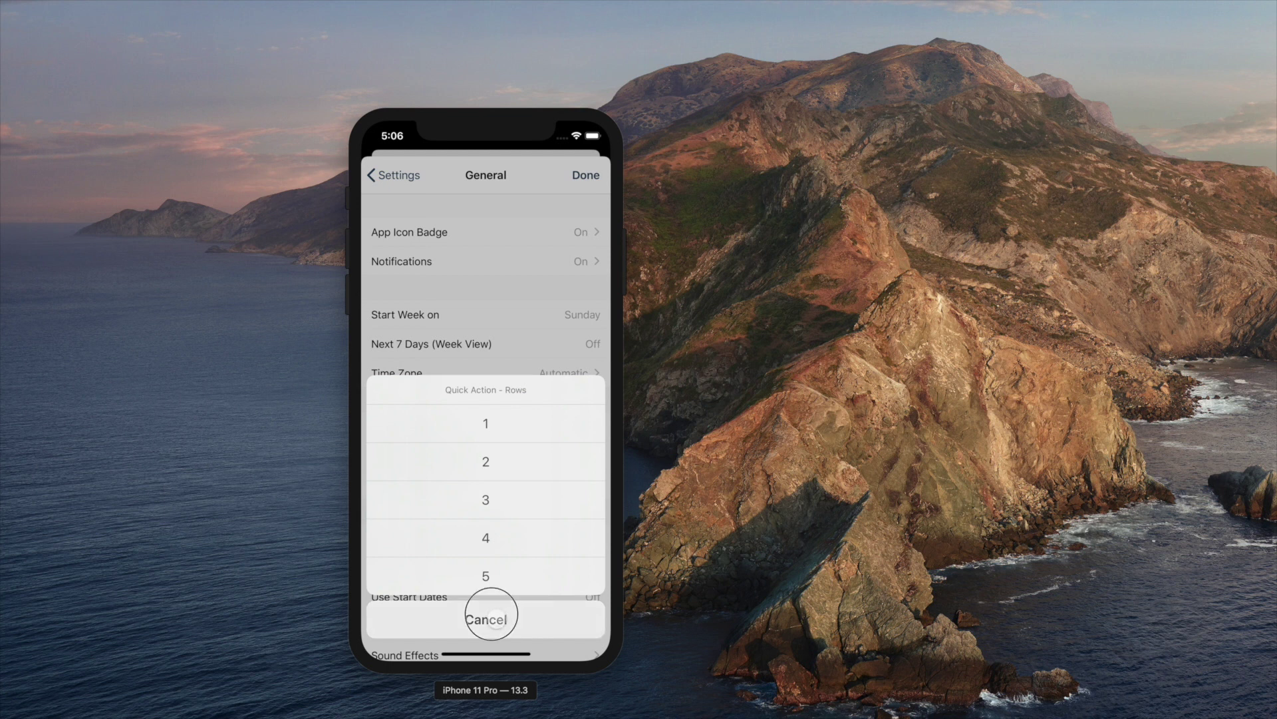
left_click(491, 619)
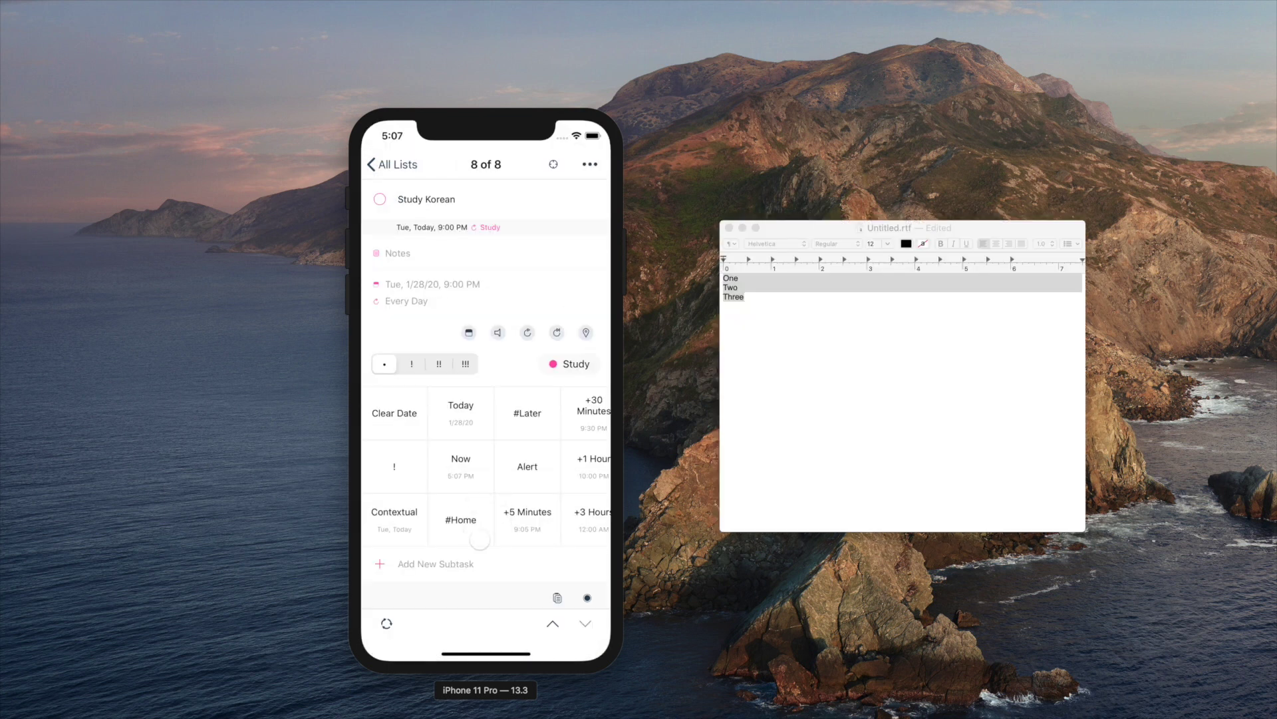
- Paste the copied lines One, Two and Three as subtasks of Study Korean
left_click_drag(479, 539, 476, 465)
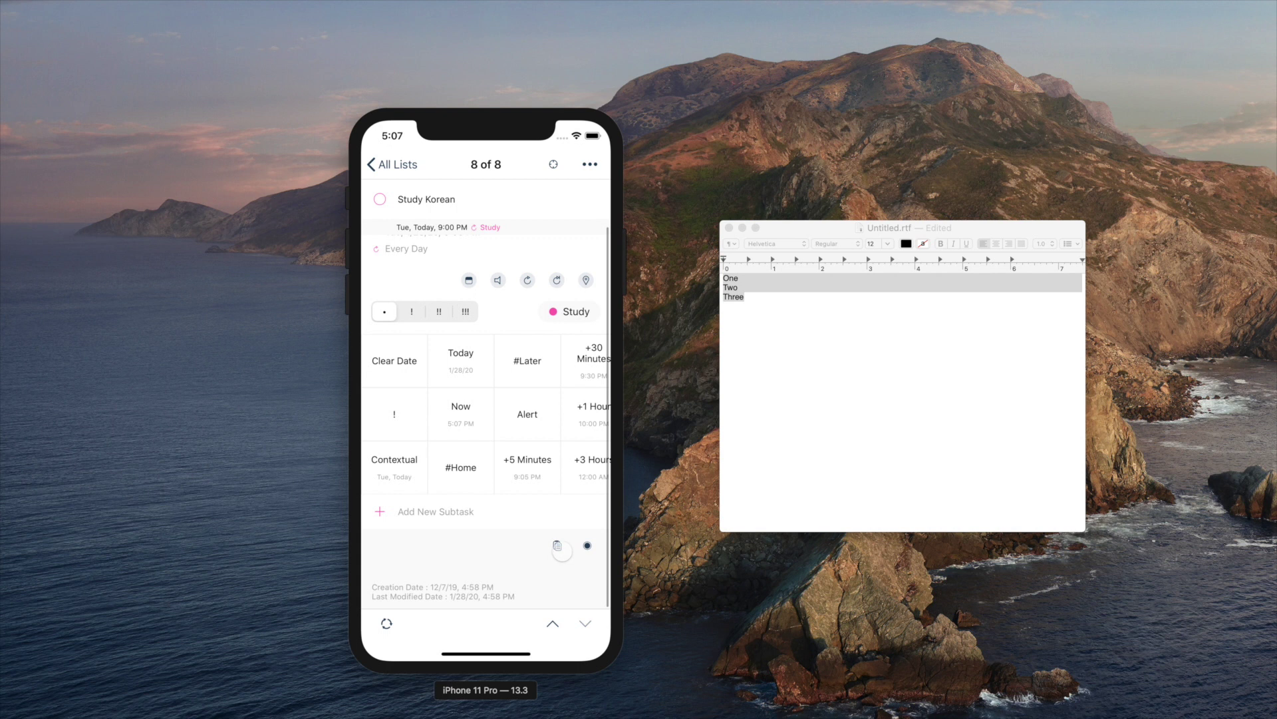
left_click(558, 545)
left_click_drag(499, 546, 505, 476)
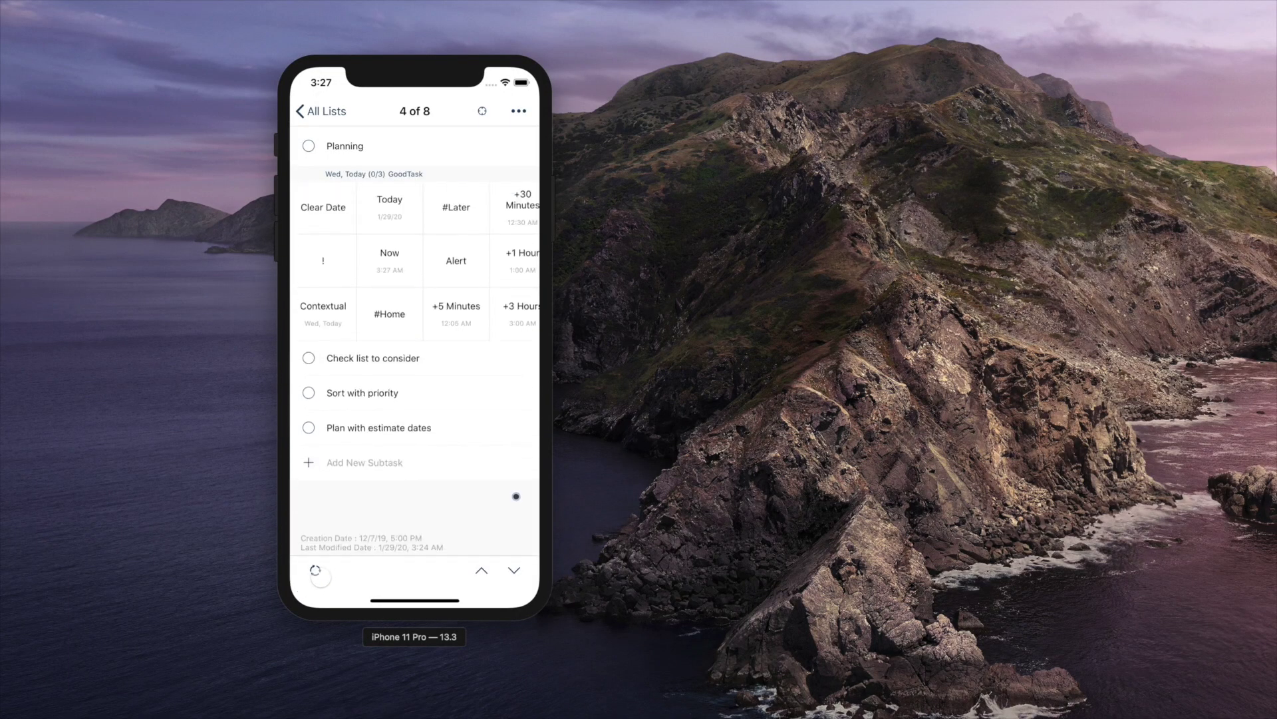
- Expand and collapse the detail fields, then open New task from All Lists
left_click(318, 574)
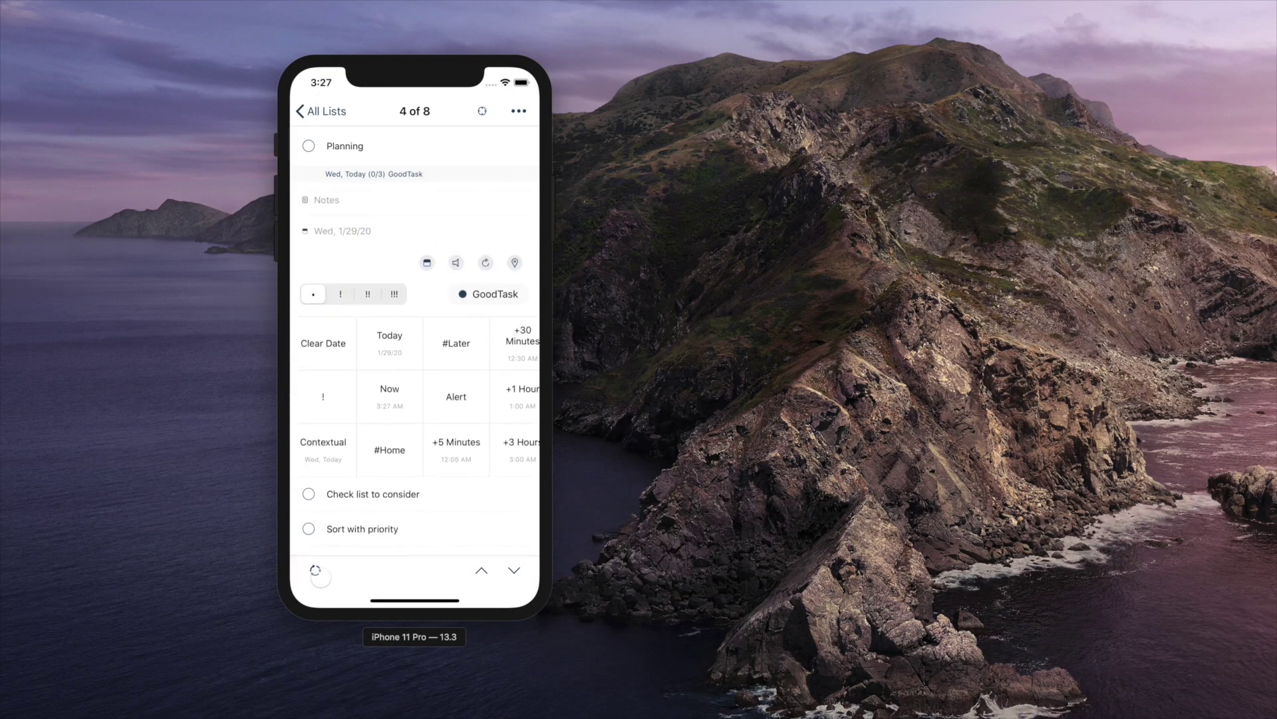
left_click(318, 573)
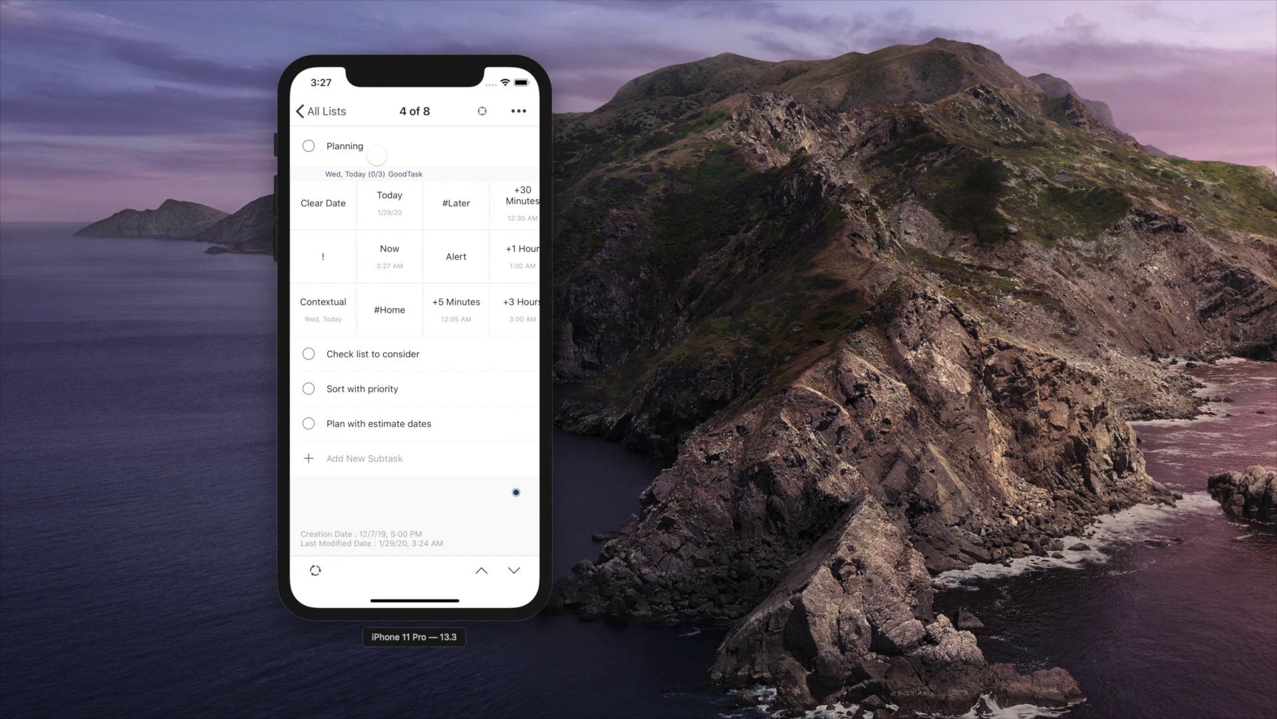
left_click(345, 123)
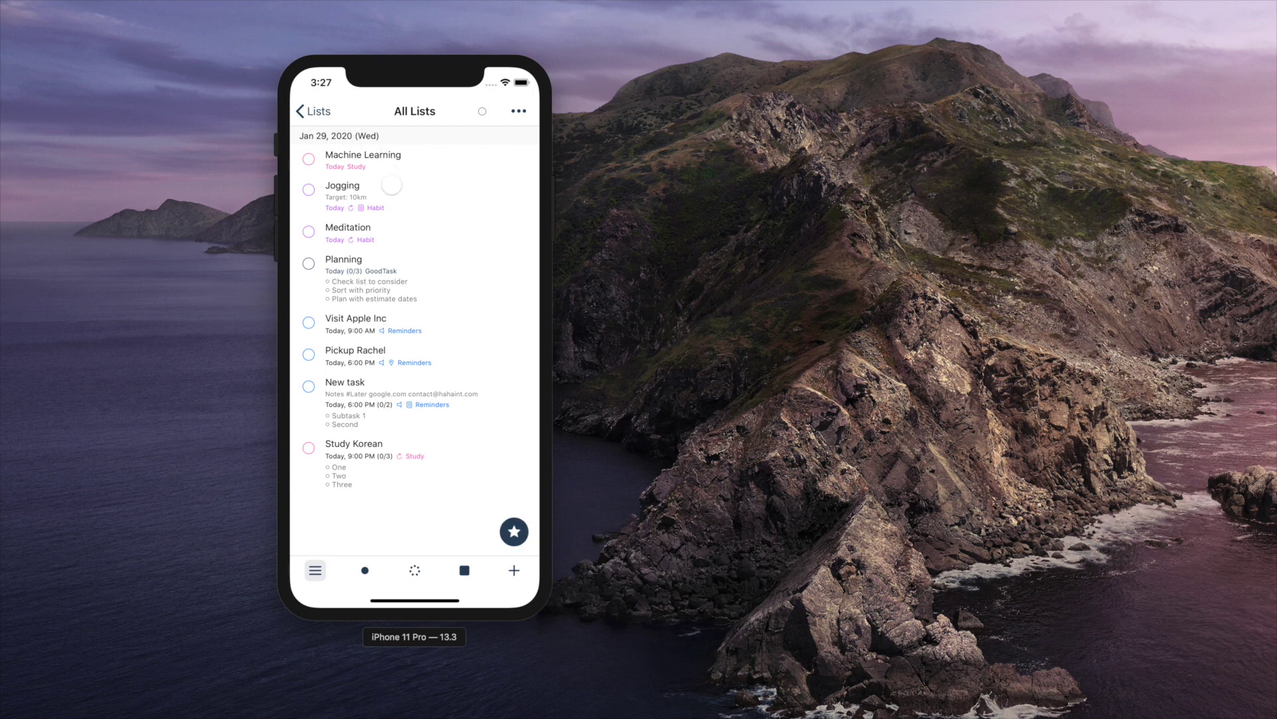
left_click(381, 393)
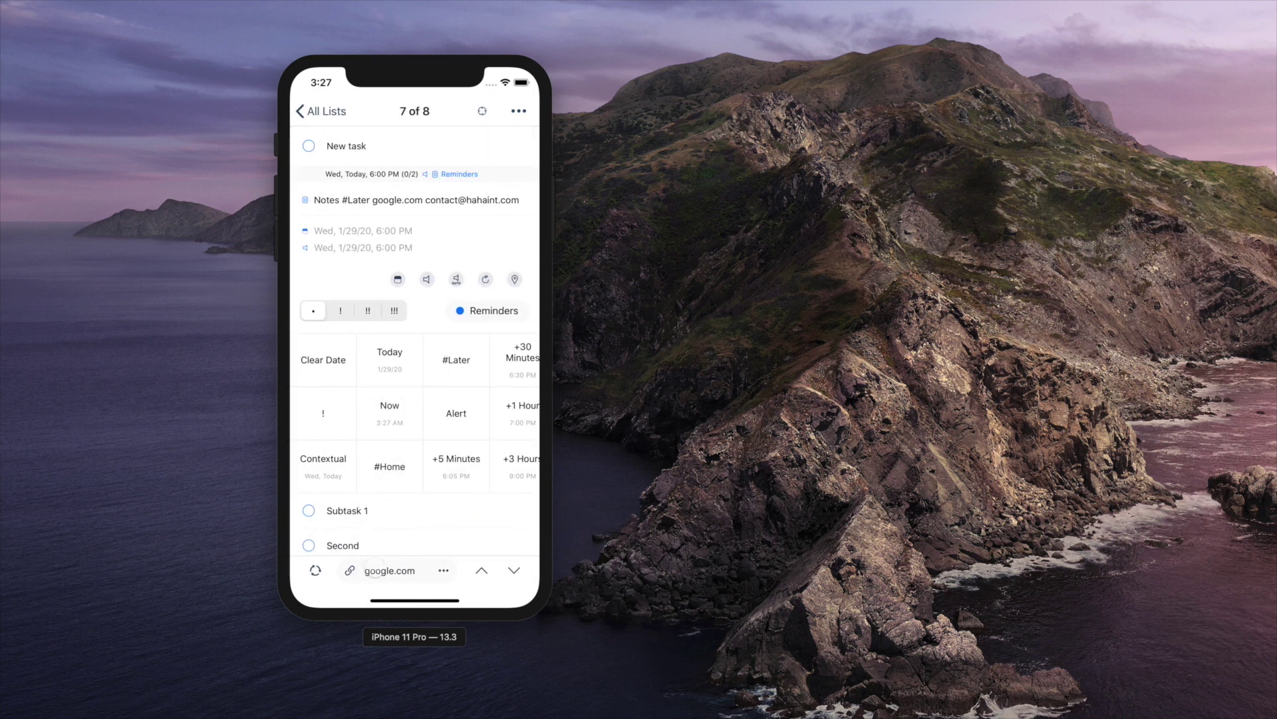
- Show the links found in the notes and dismiss them, then open app Settings from Lists
left_click(443, 573)
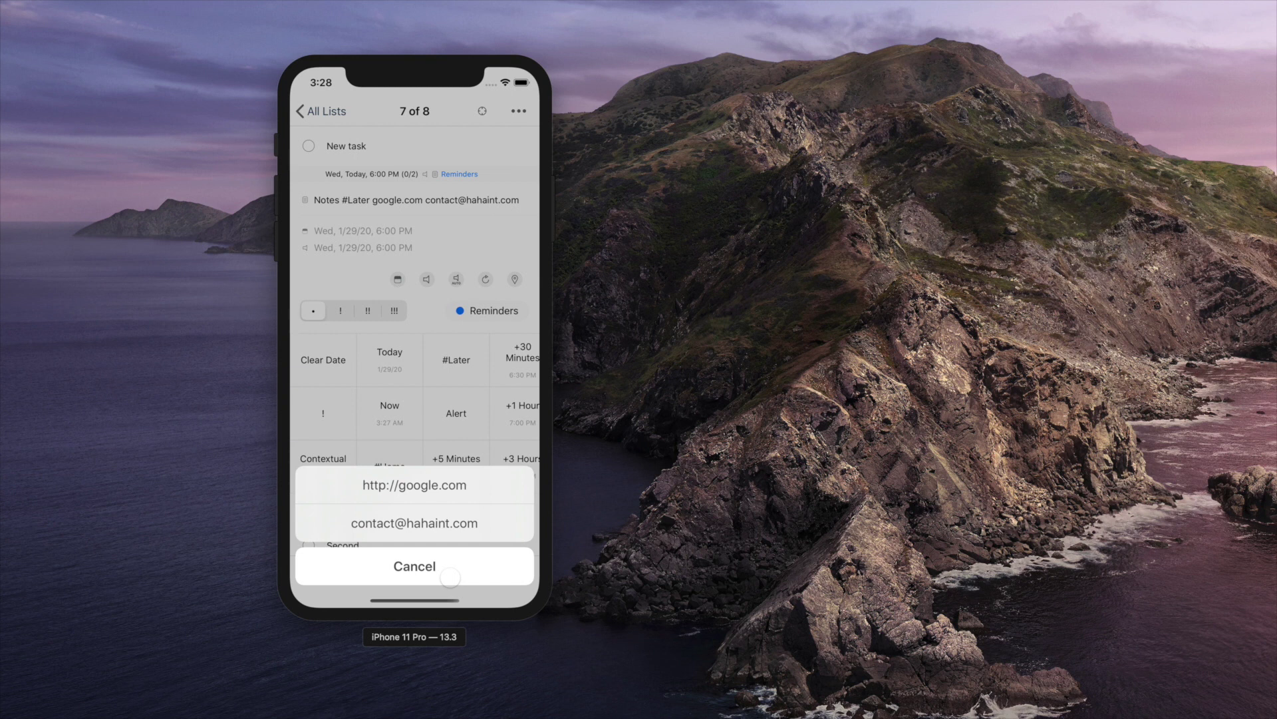
left_click(413, 571)
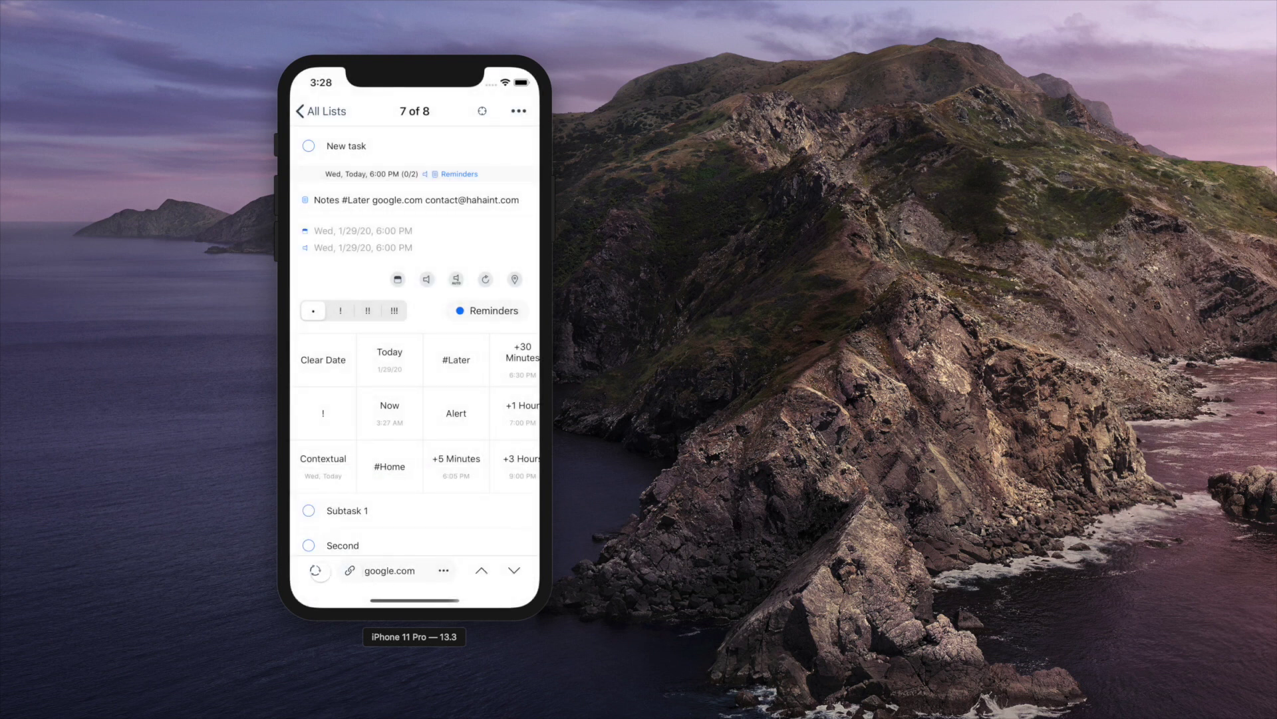
scroll(515, 491, "down", 3)
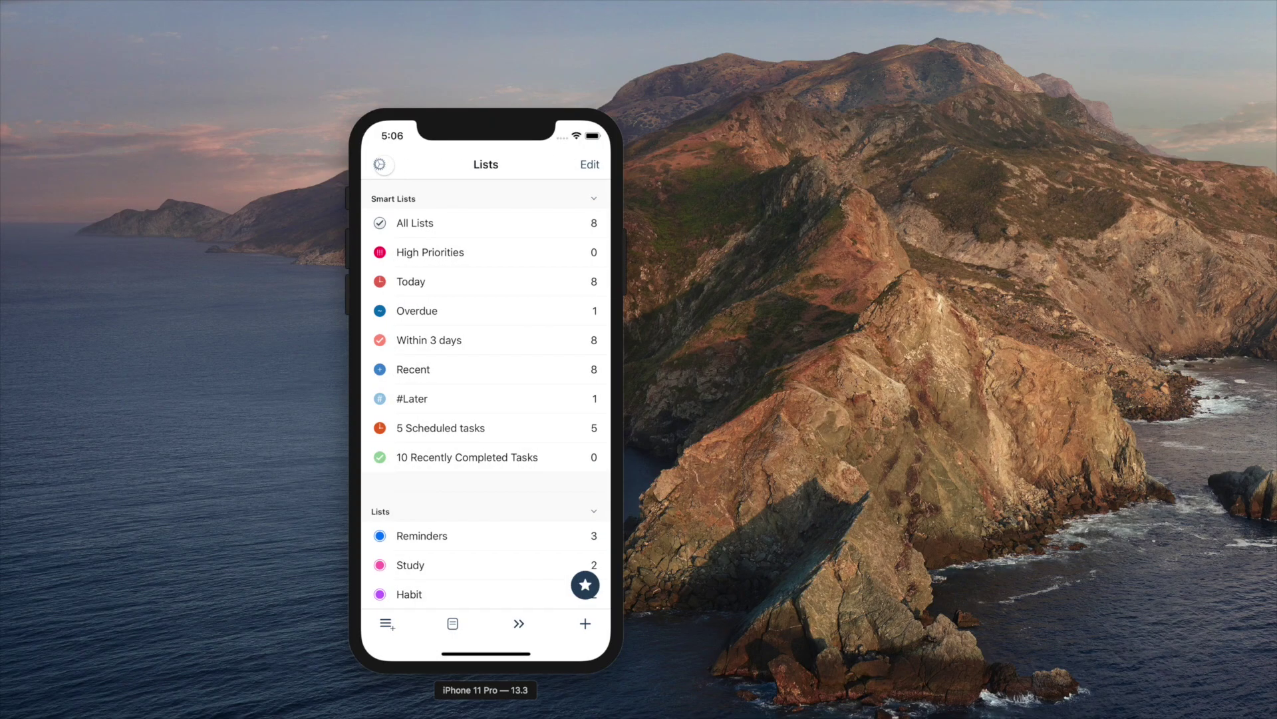
left_click(380, 166)
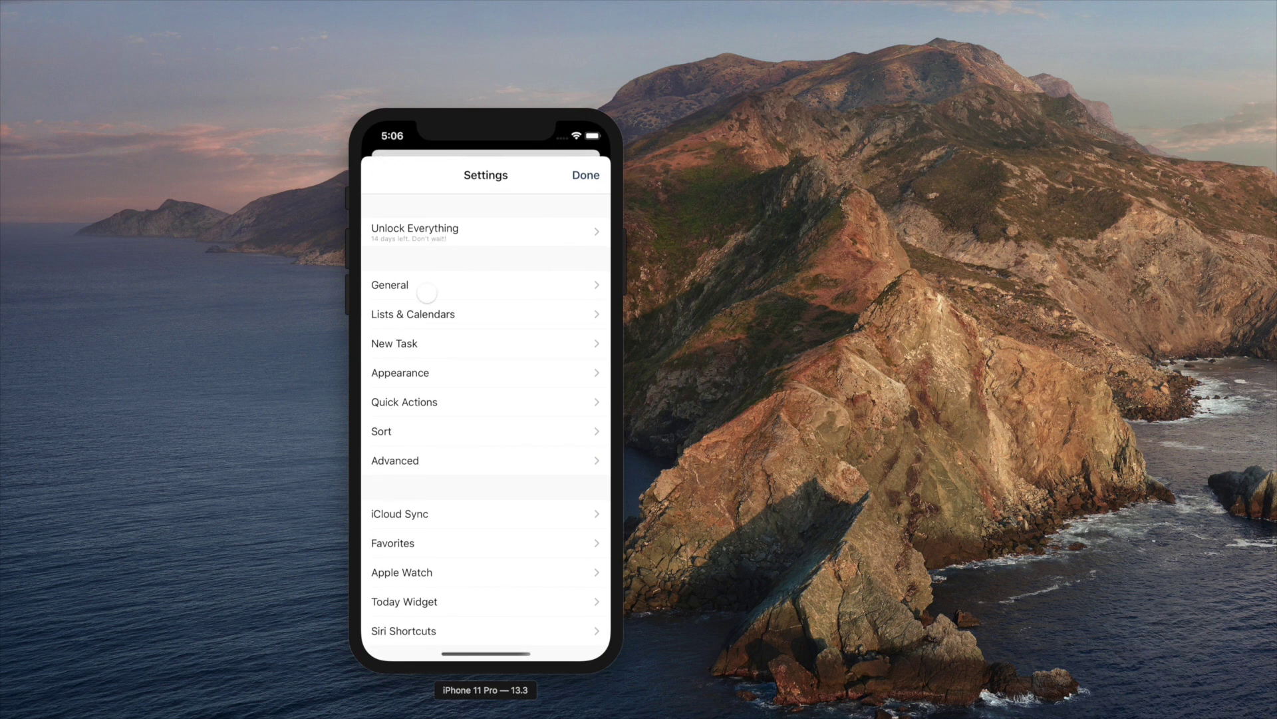
- Turn on Ignore Phone Number in the LAB section of Advanced settings
left_click(431, 470)
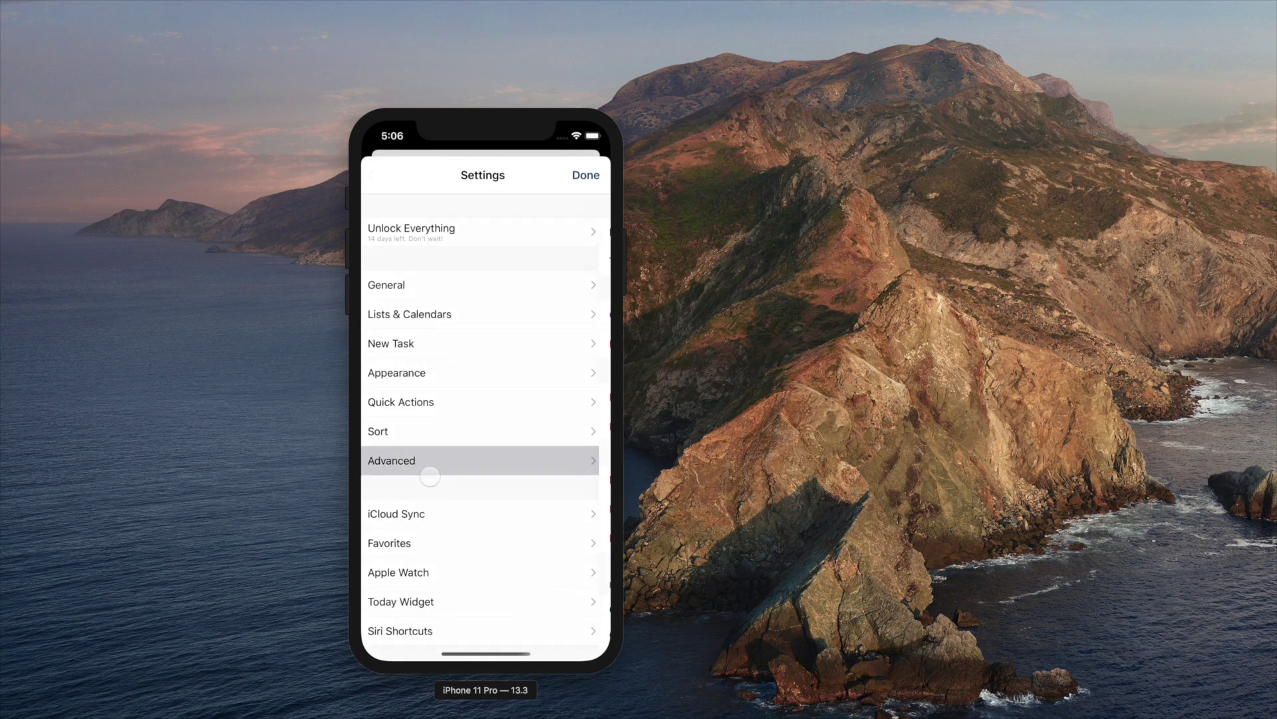
left_click_drag(454, 465, 486, 251)
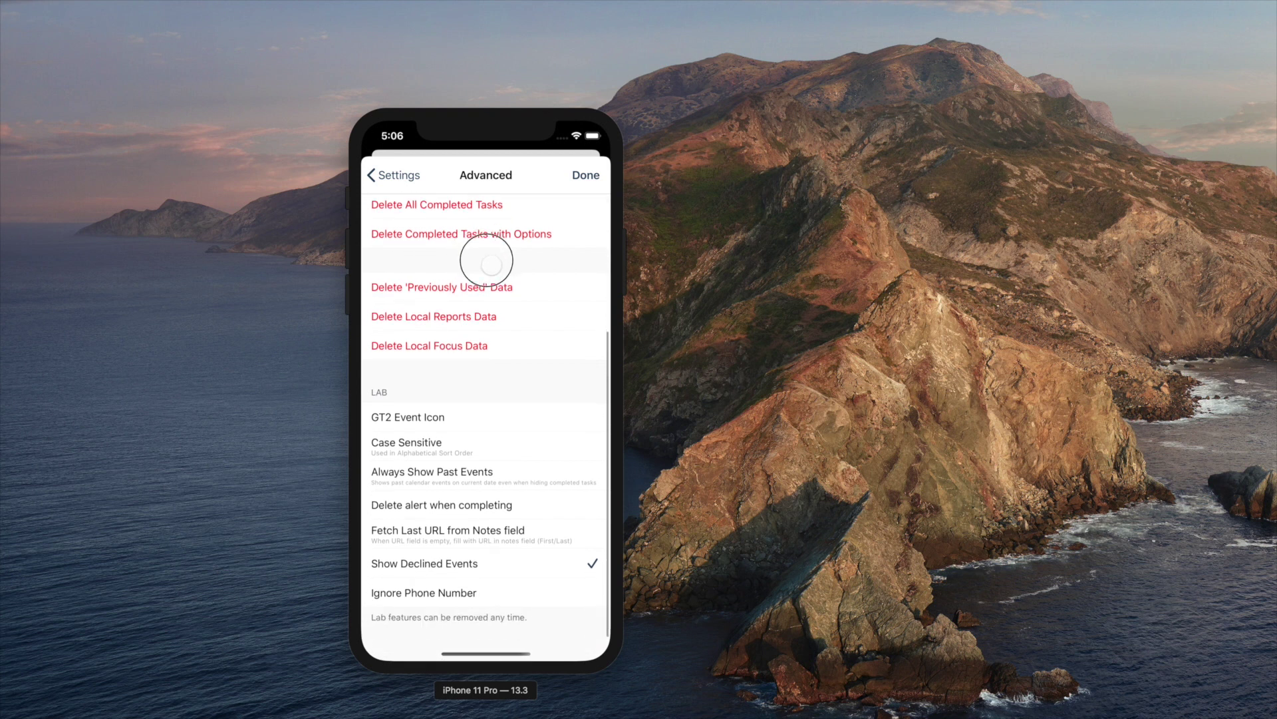
left_click_drag(476, 389, 479, 348)
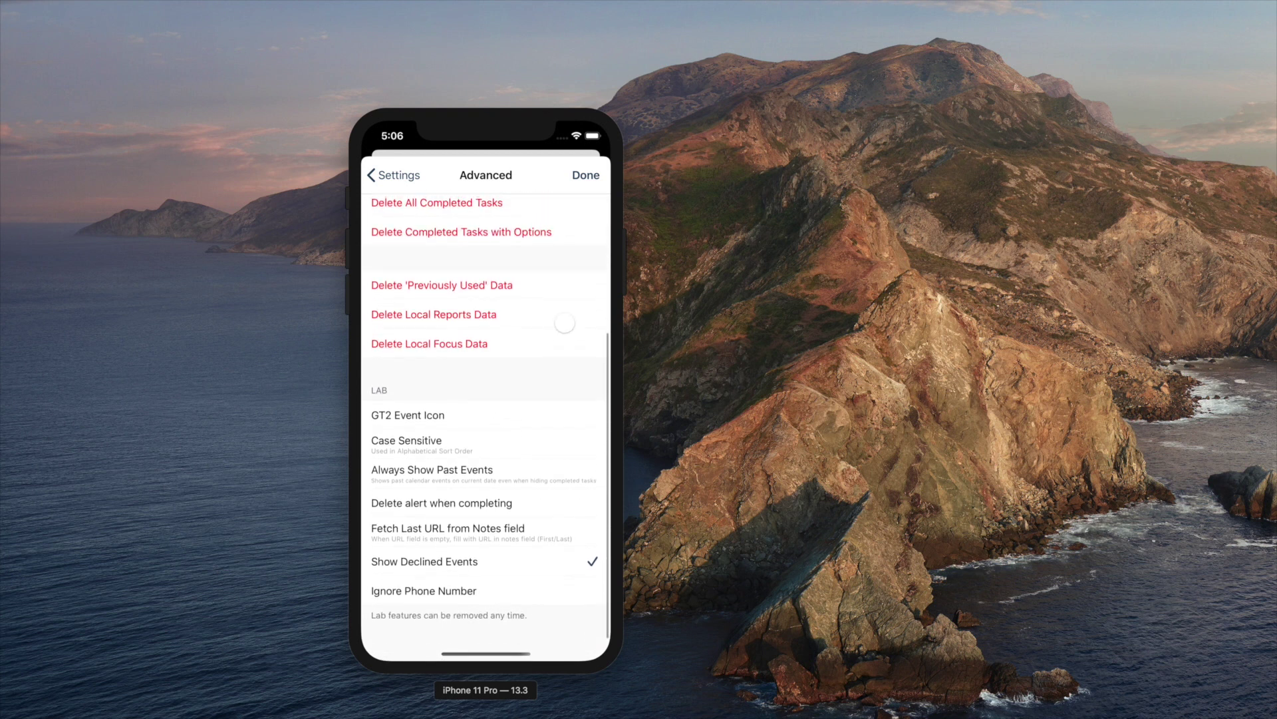
left_click(447, 602)
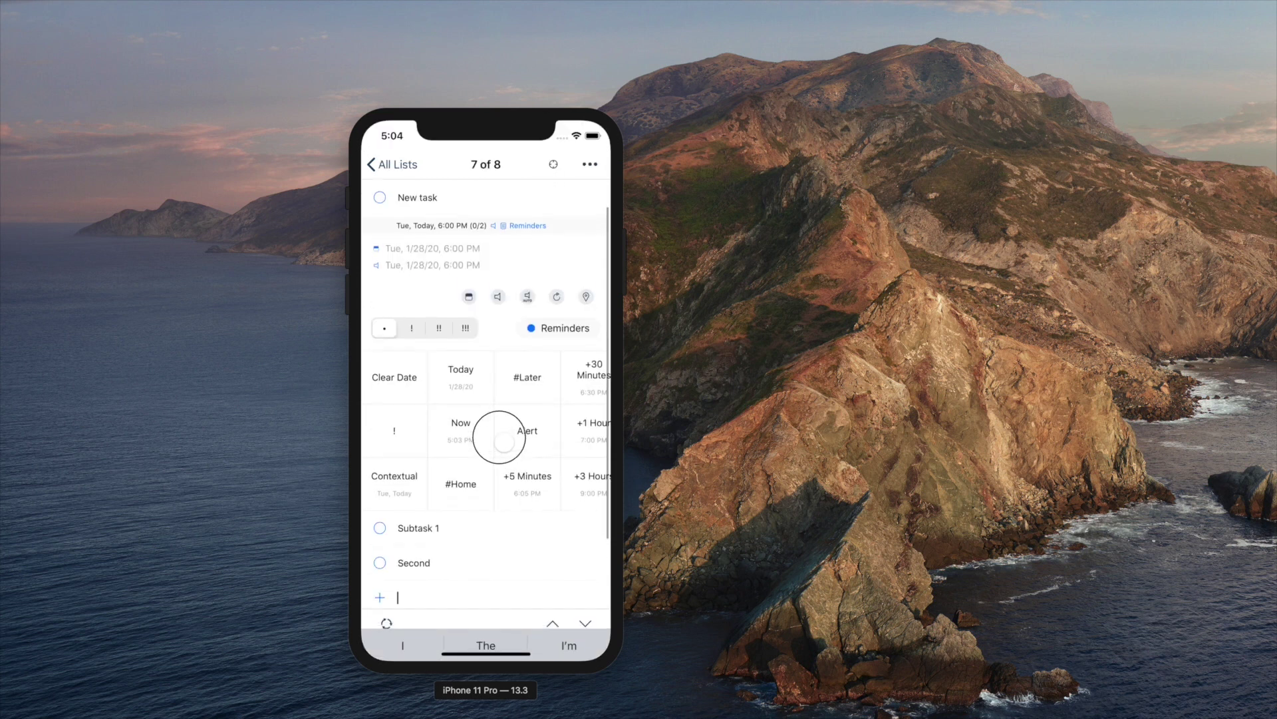
- Add the #Later tag to the notes, then collapse and re-expand the date panel and detail rows
left_click(526, 378)
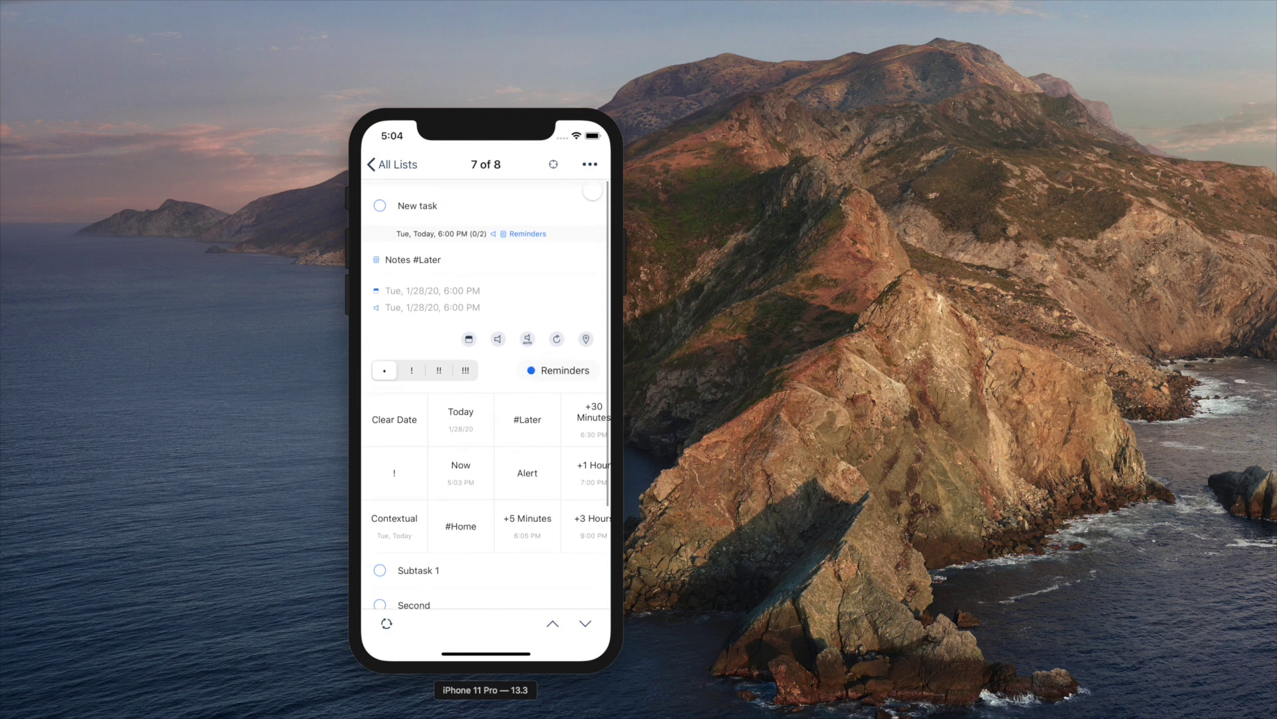
left_click(553, 164)
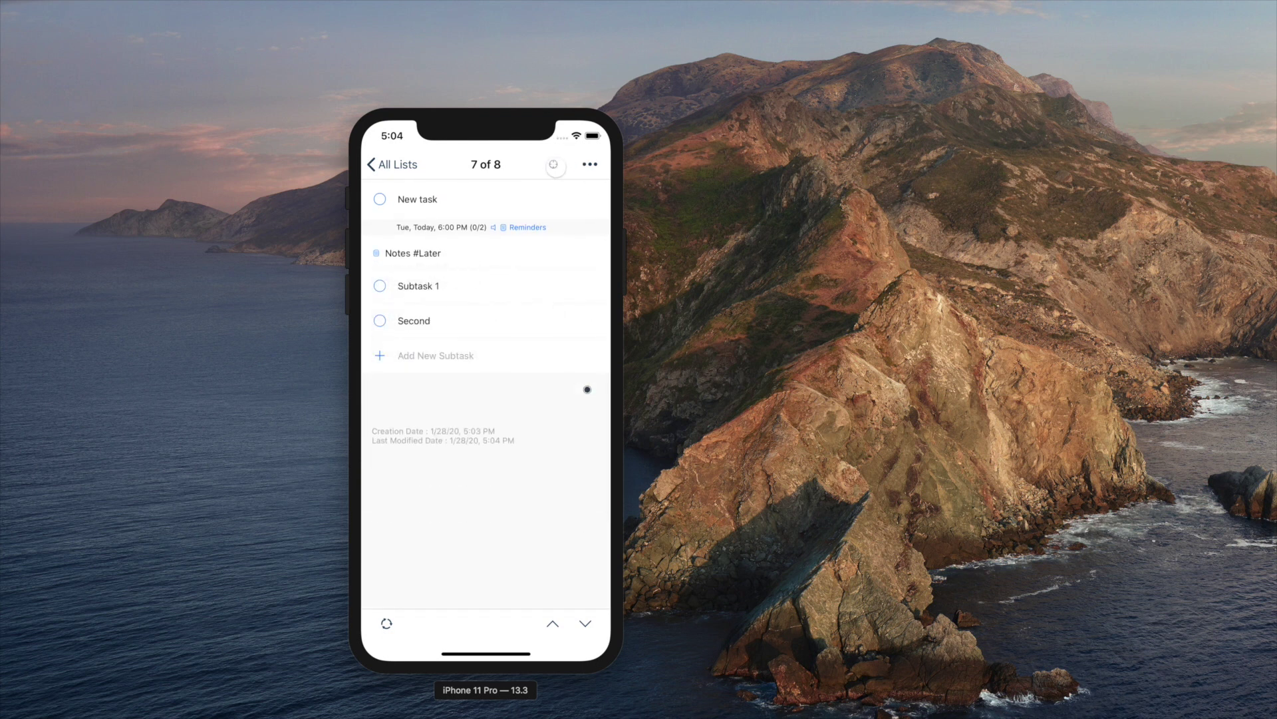
left_click(553, 165)
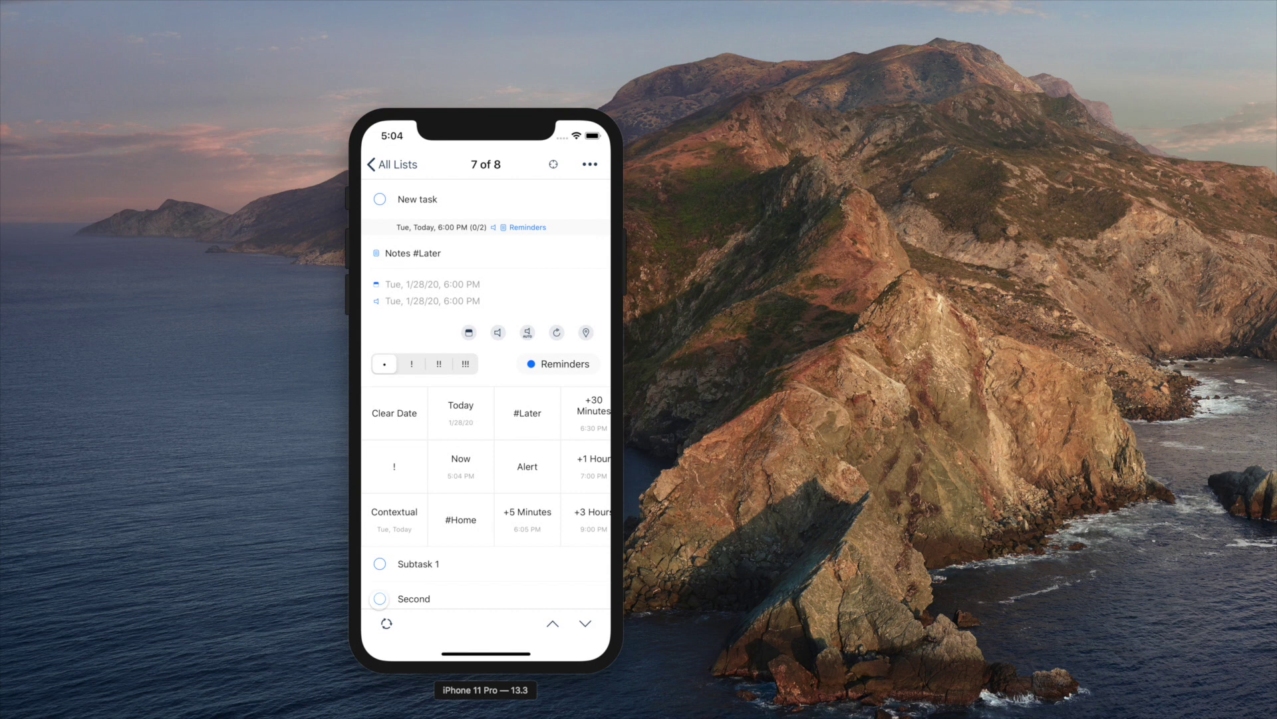
left_click(387, 626)
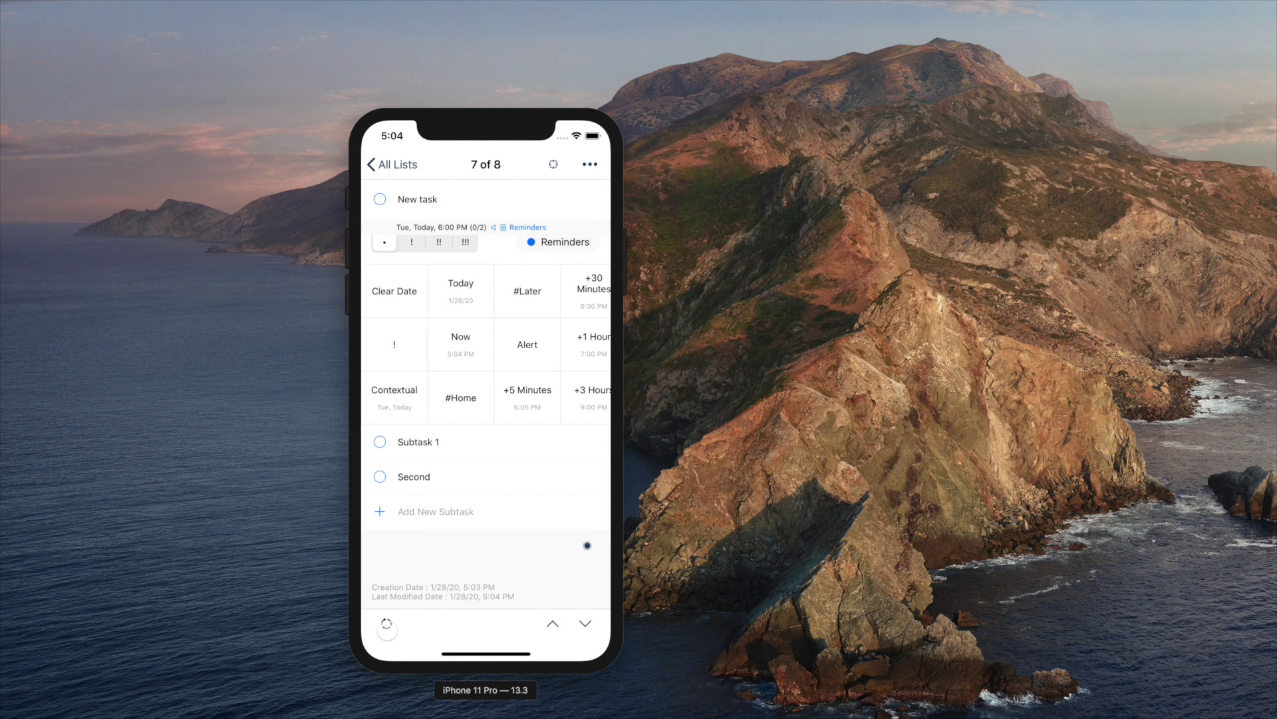
left_click(386, 625)
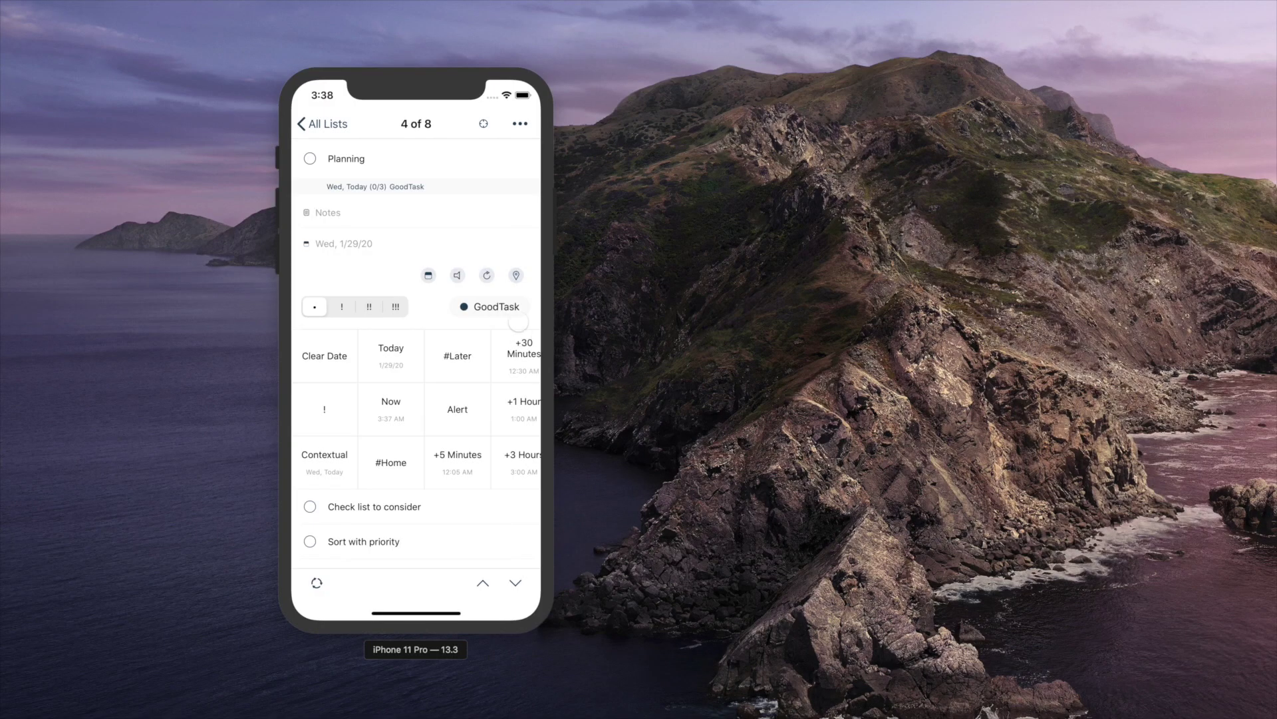
- Try Share from the ••• menu, then convert the Planning task into a list
left_click(520, 128)
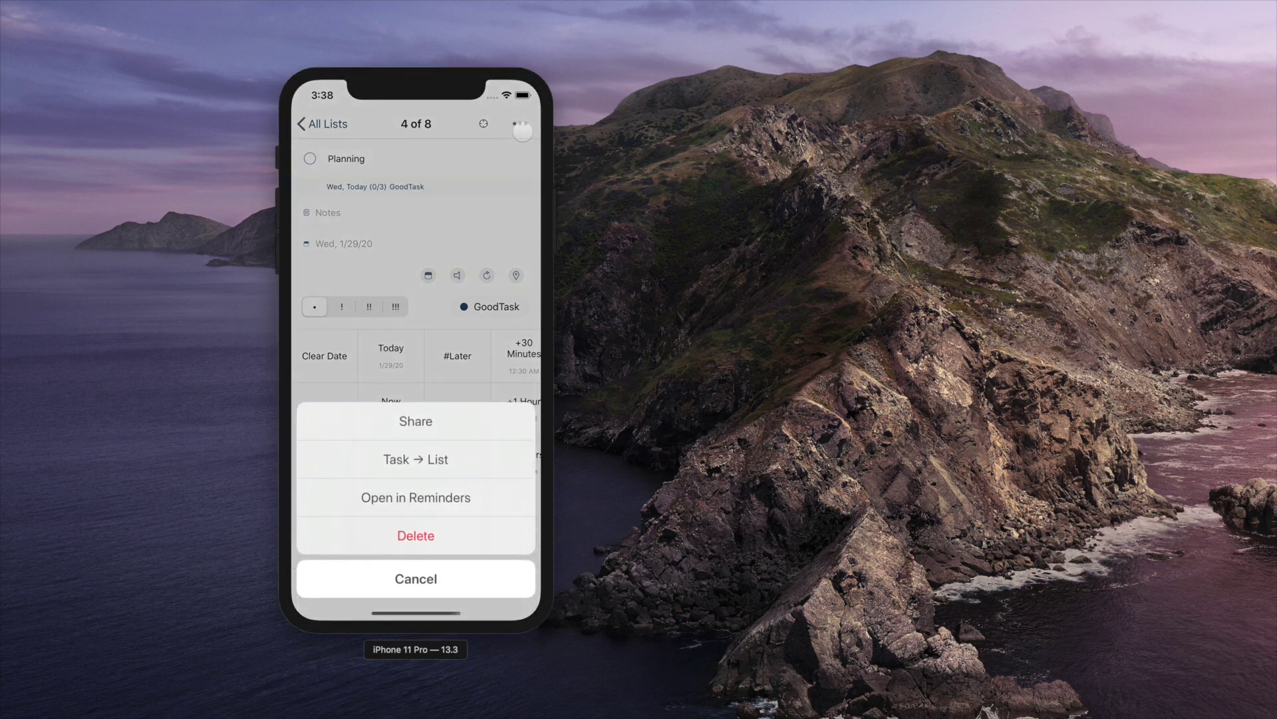
left_click(432, 423)
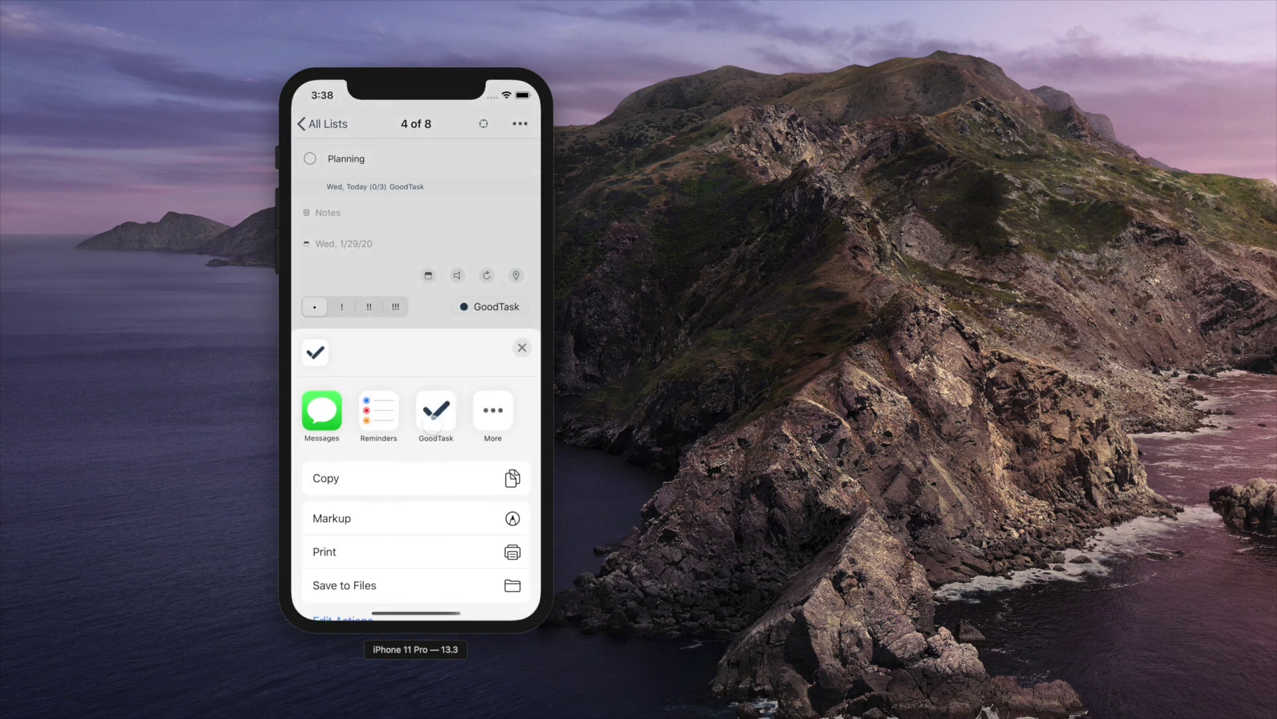
left_click(522, 349)
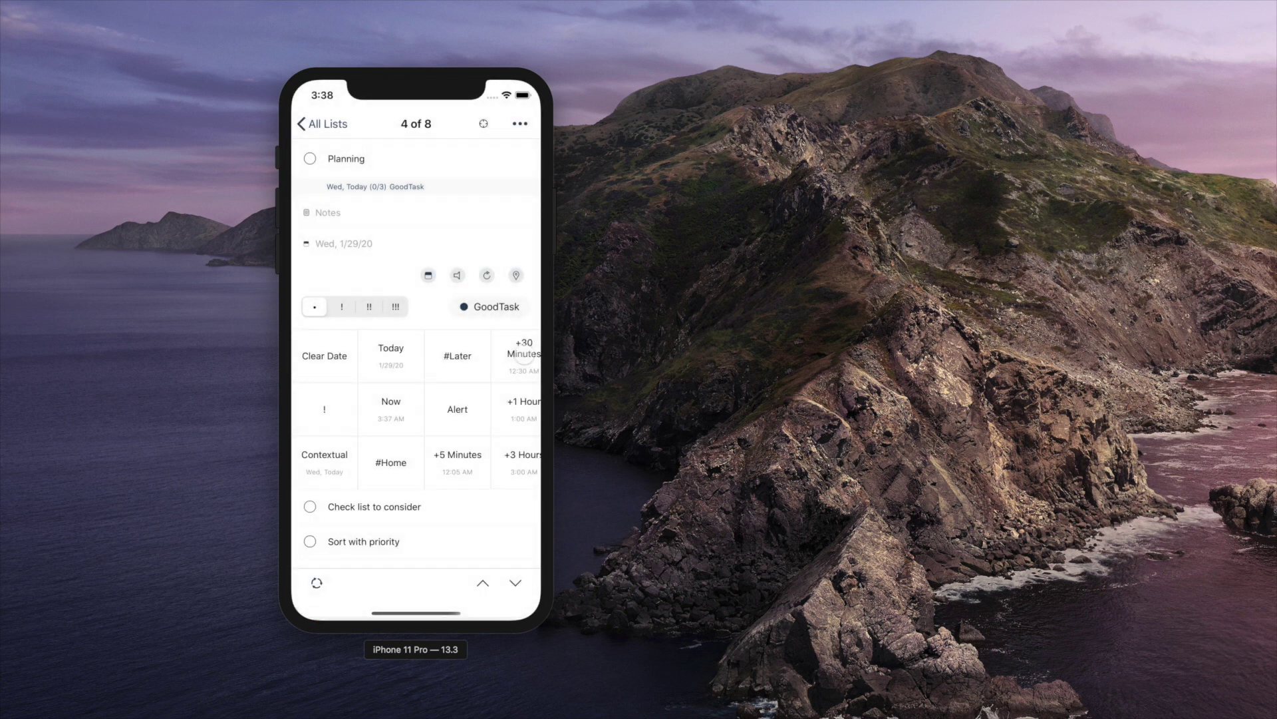
left_click(521, 133)
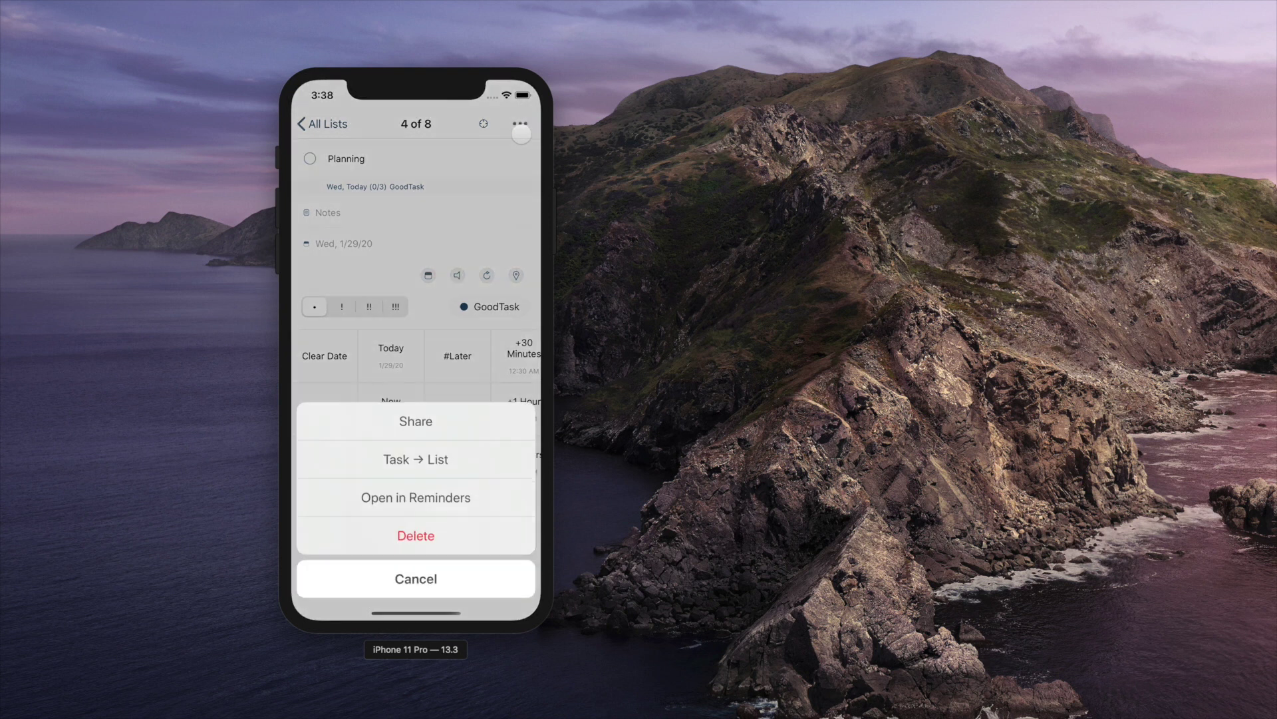
left_click(452, 463)
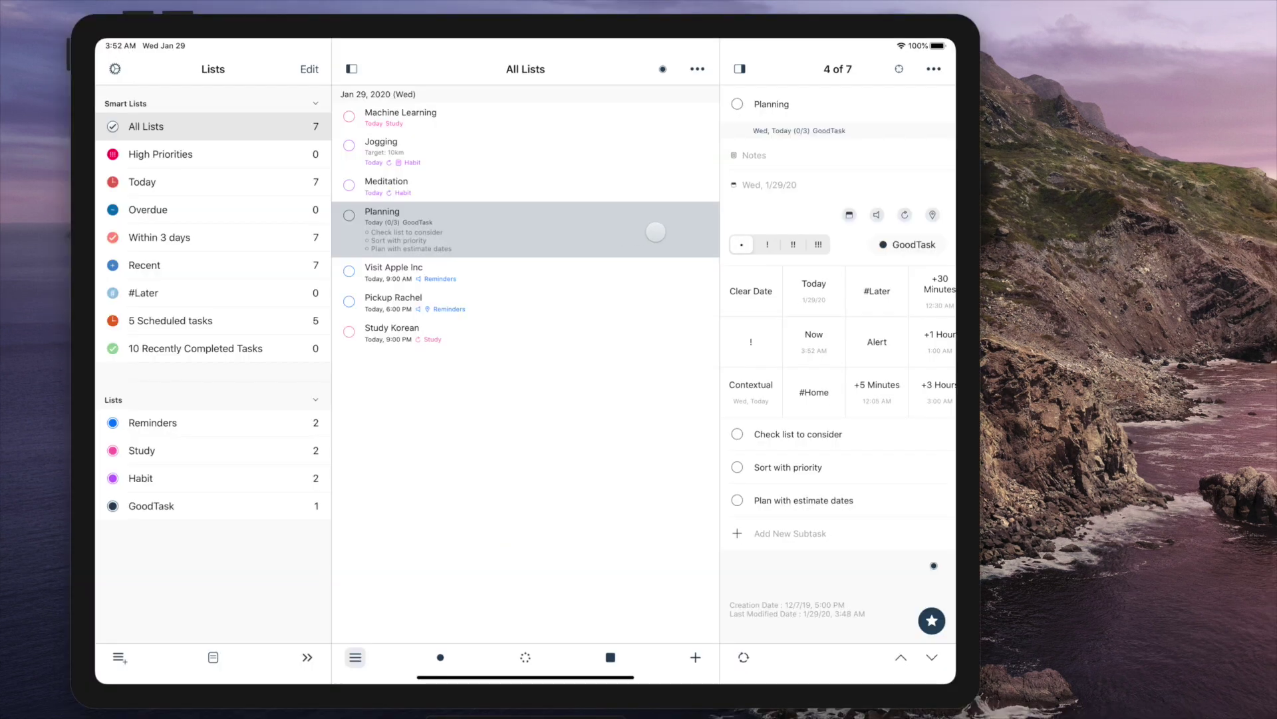
- On iPad, give Planning the note 'Notes.' and a subtask named 'New Subtask'
left_click(655, 232)
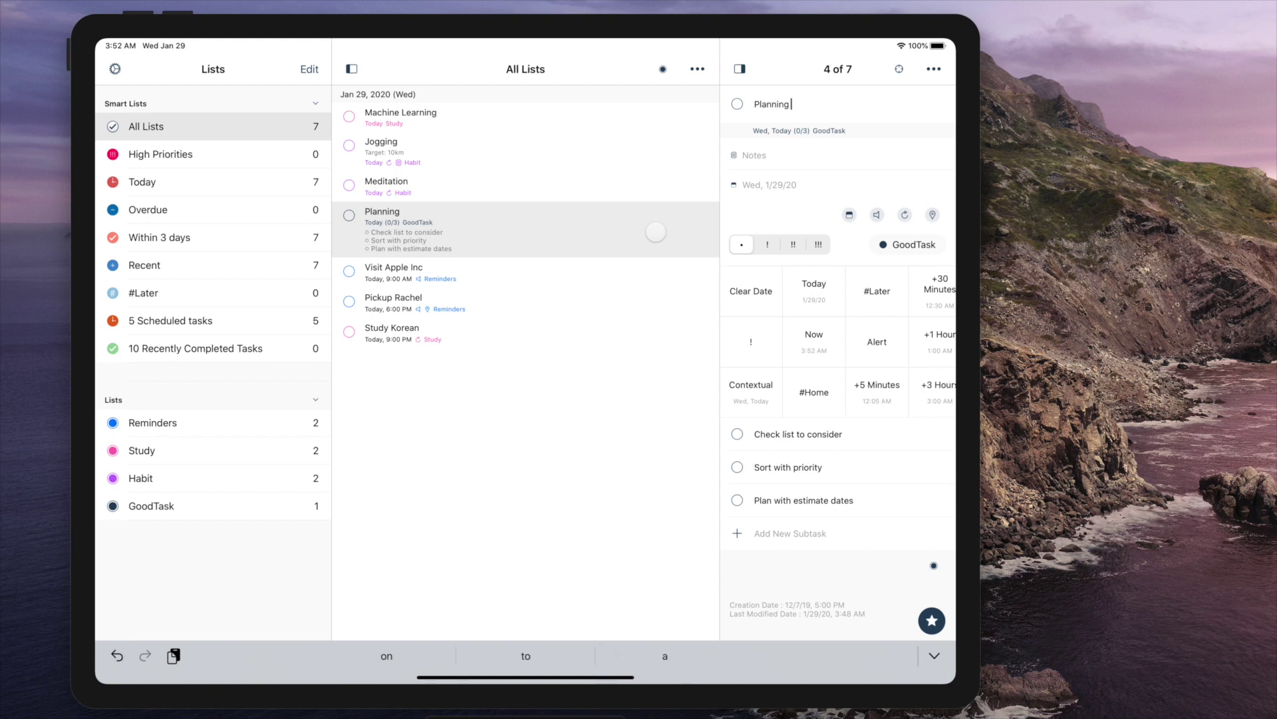
key("Tab")
type("Notes.")
key("Tab")
type("New Subtas")
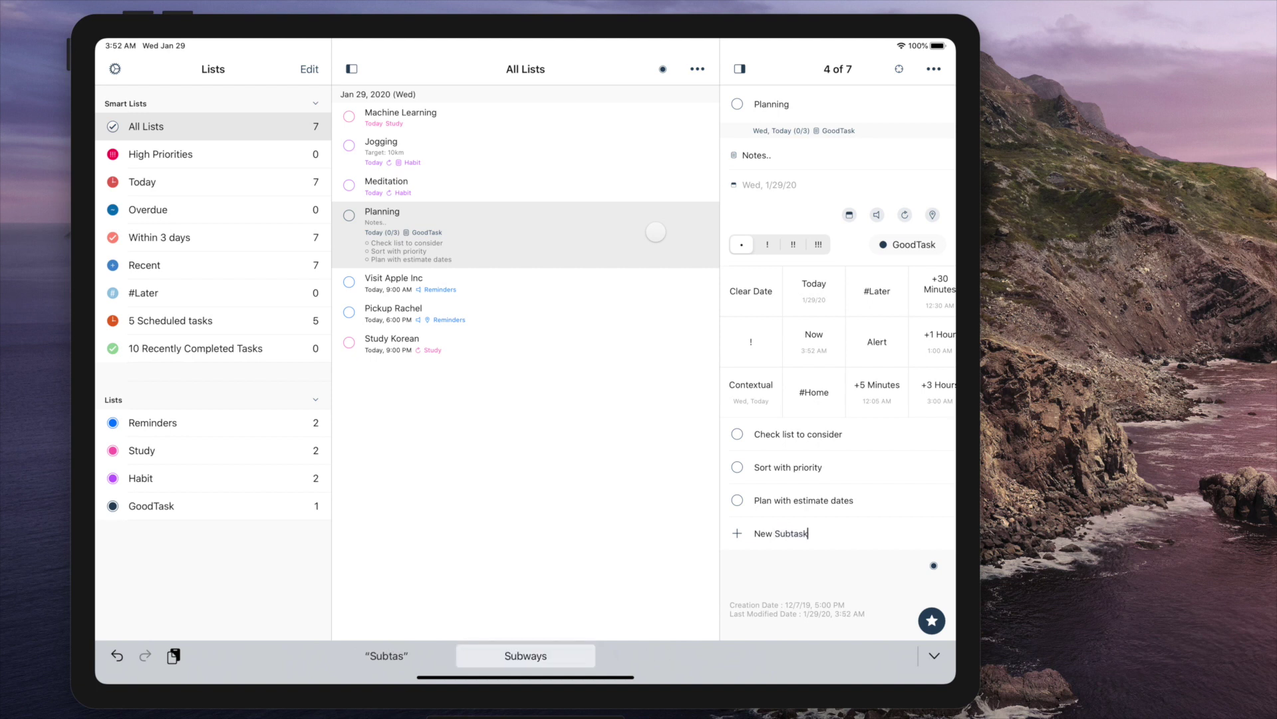
type("k")
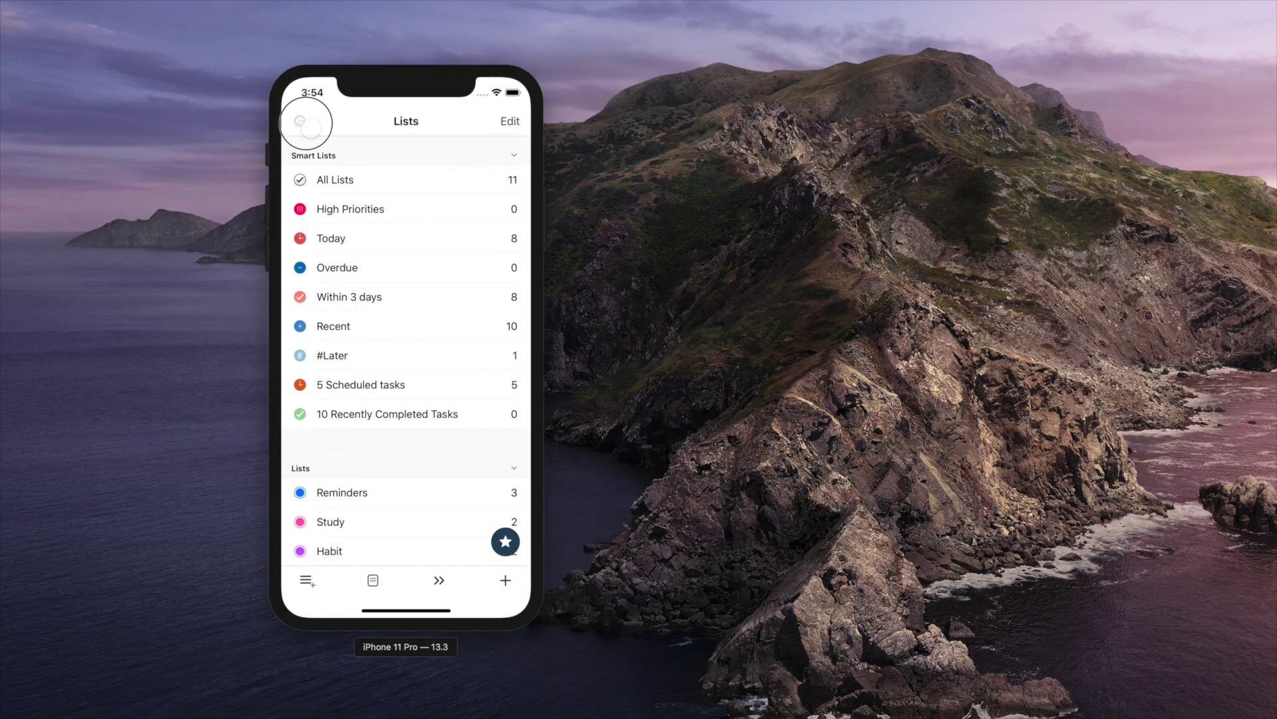
left_click(300, 120)
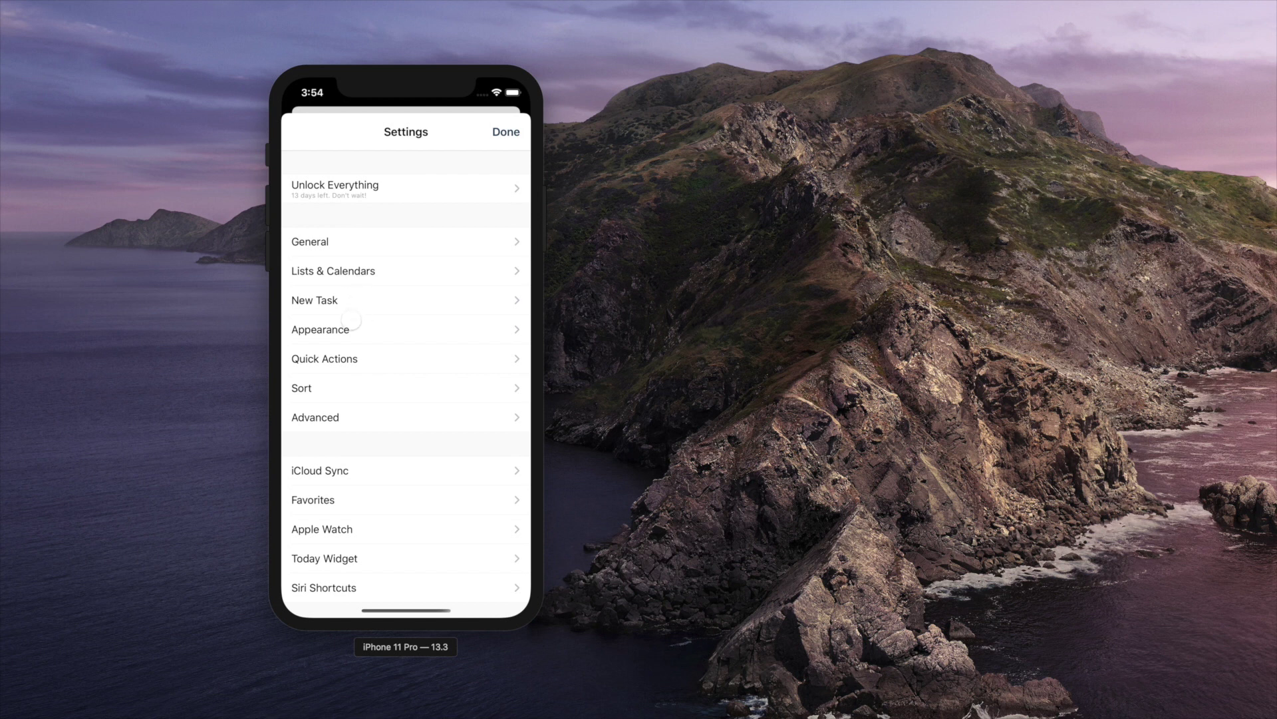
- Review the New Task defaults and alert options, then return to the main Settings list
left_click(353, 307)
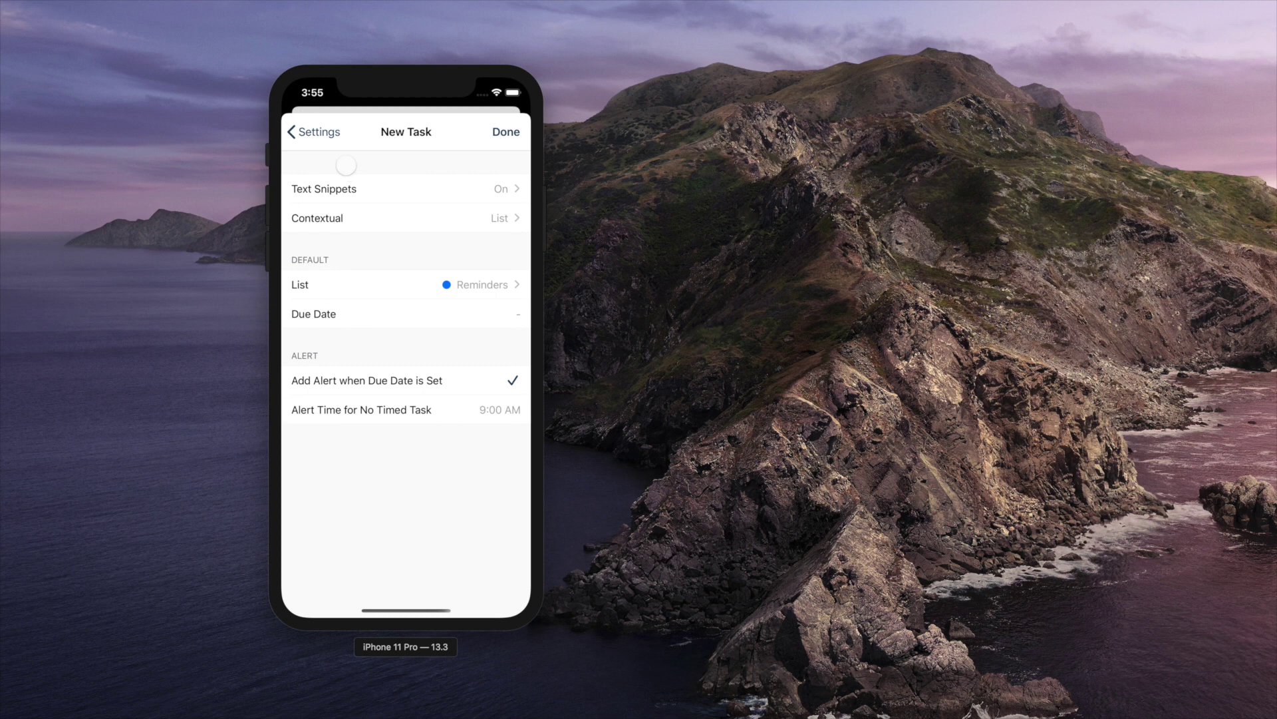
left_click(319, 140)
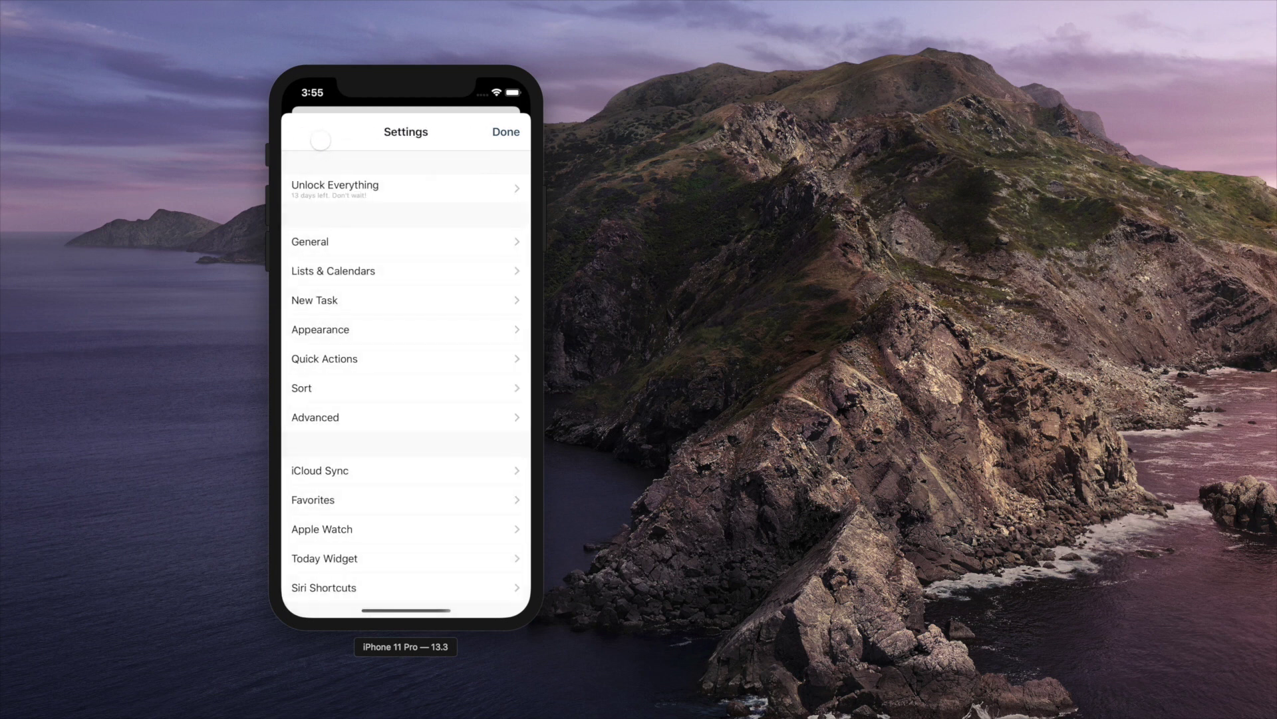
- In Sort settings, switch No Time: Last to On and go back to Settings
left_click(352, 394)
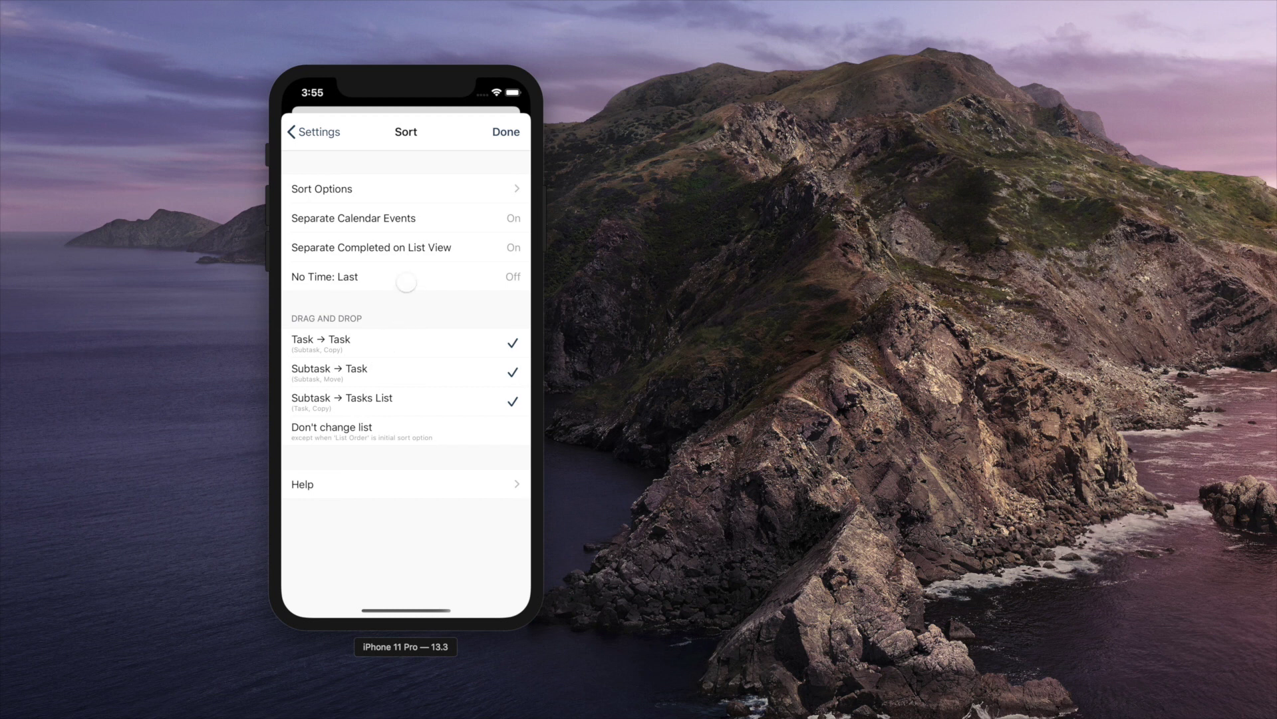
left_click(407, 279)
left_click(412, 494)
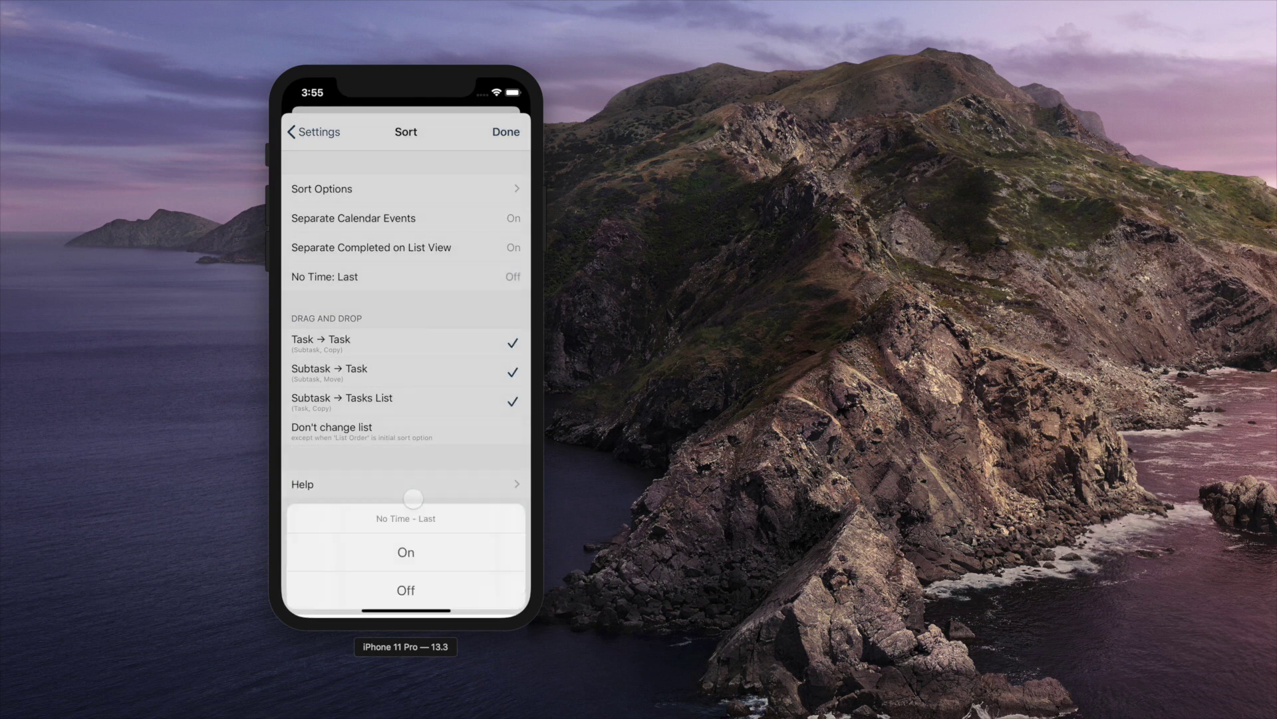
left_click(328, 144)
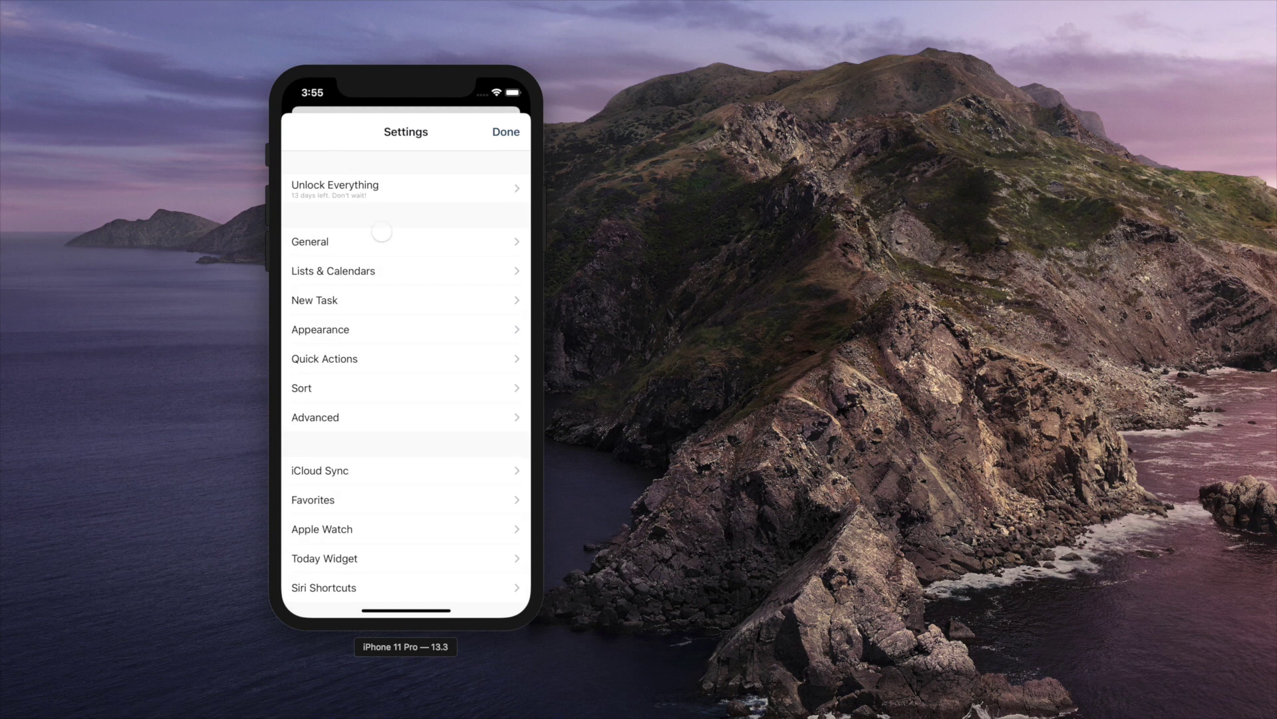
- In Appearance, set the relative task display to show Due Date as Relative Date
left_click(362, 331)
left_click(365, 402)
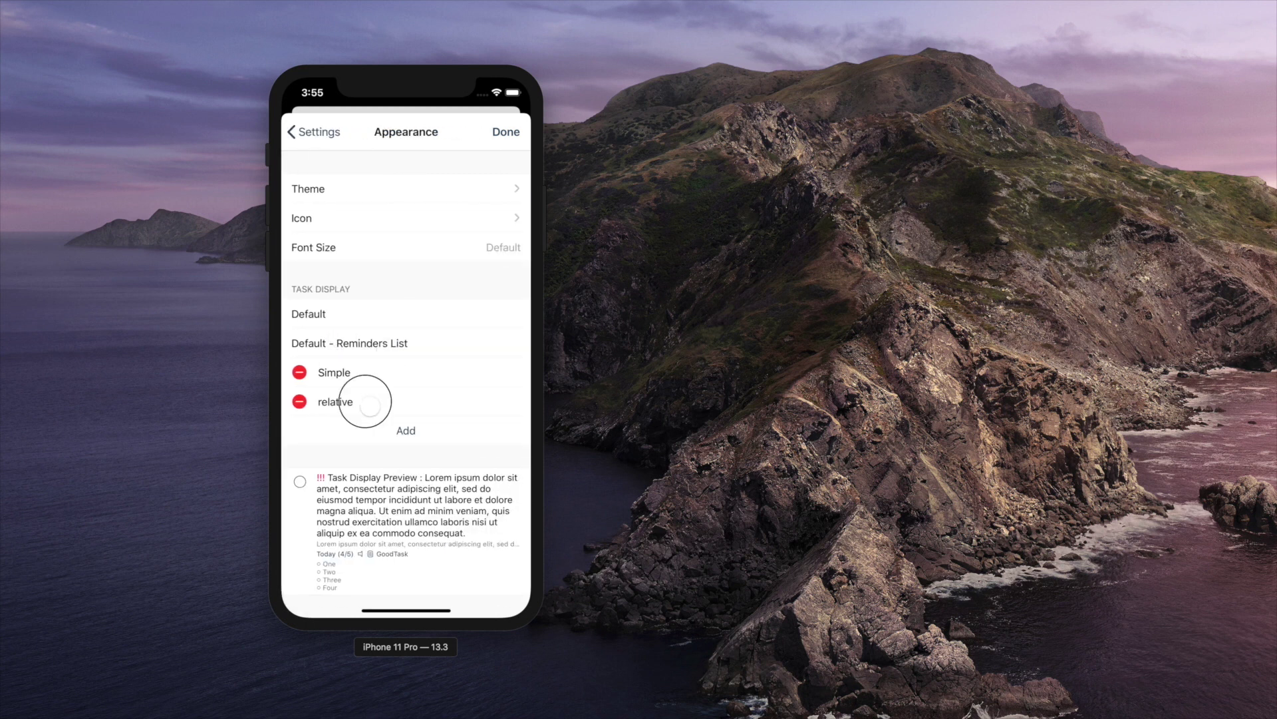
left_click(384, 387)
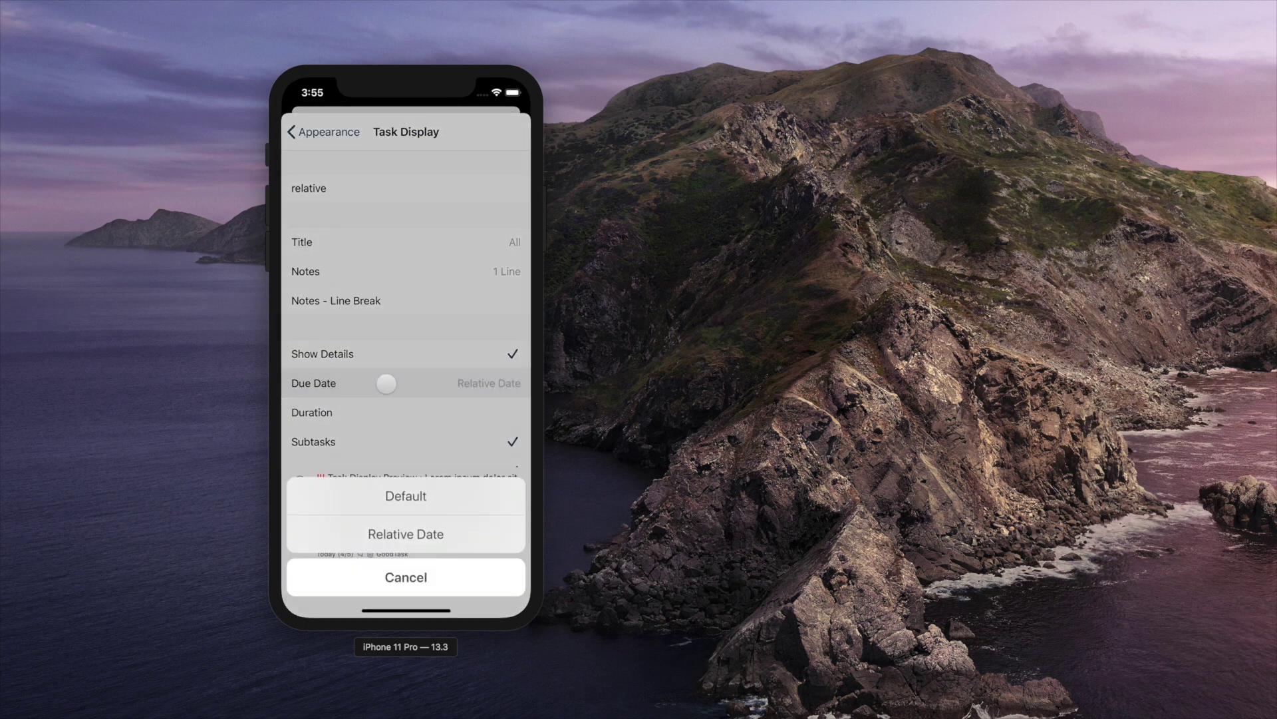
left_click(418, 535)
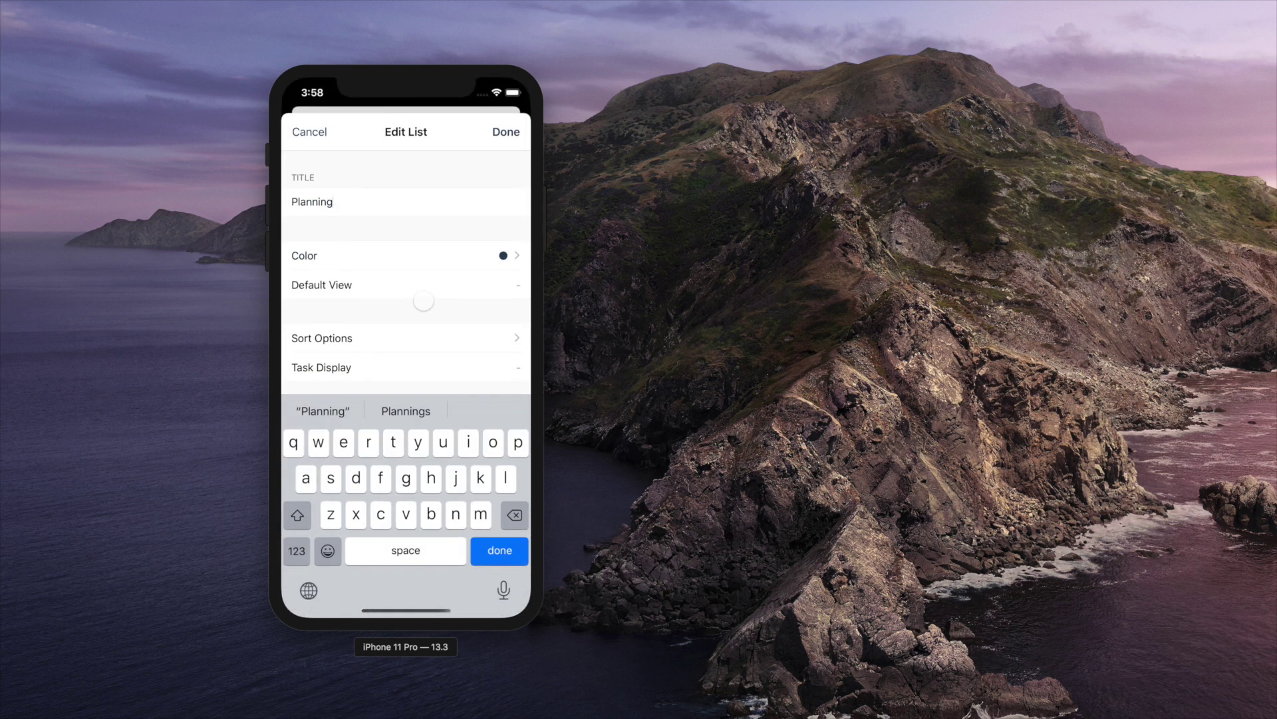
left_click_drag(423, 301, 406, 252)
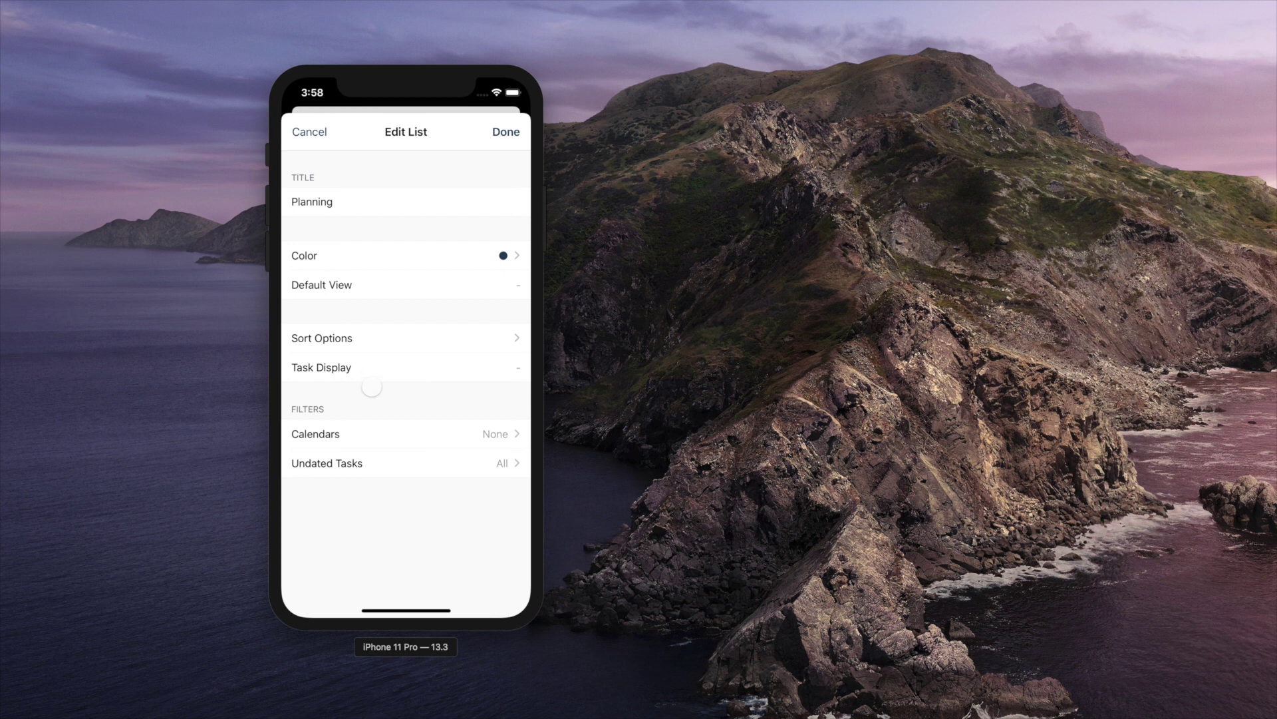
- Set the Planning list's Task Display to the relative style and save the list
left_click(368, 366)
left_click(411, 534)
left_click(505, 137)
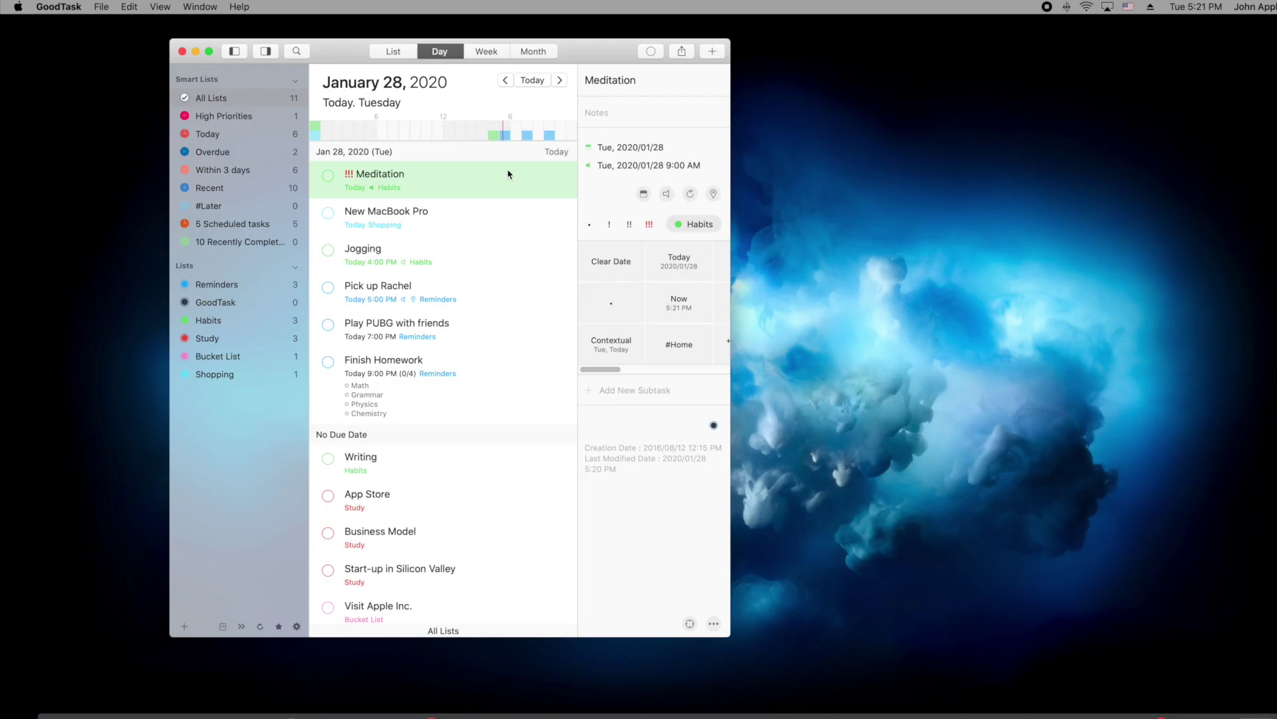
- Give New MacBook Pro single-! low priority and browse its quick-action grid
left_click(512, 222)
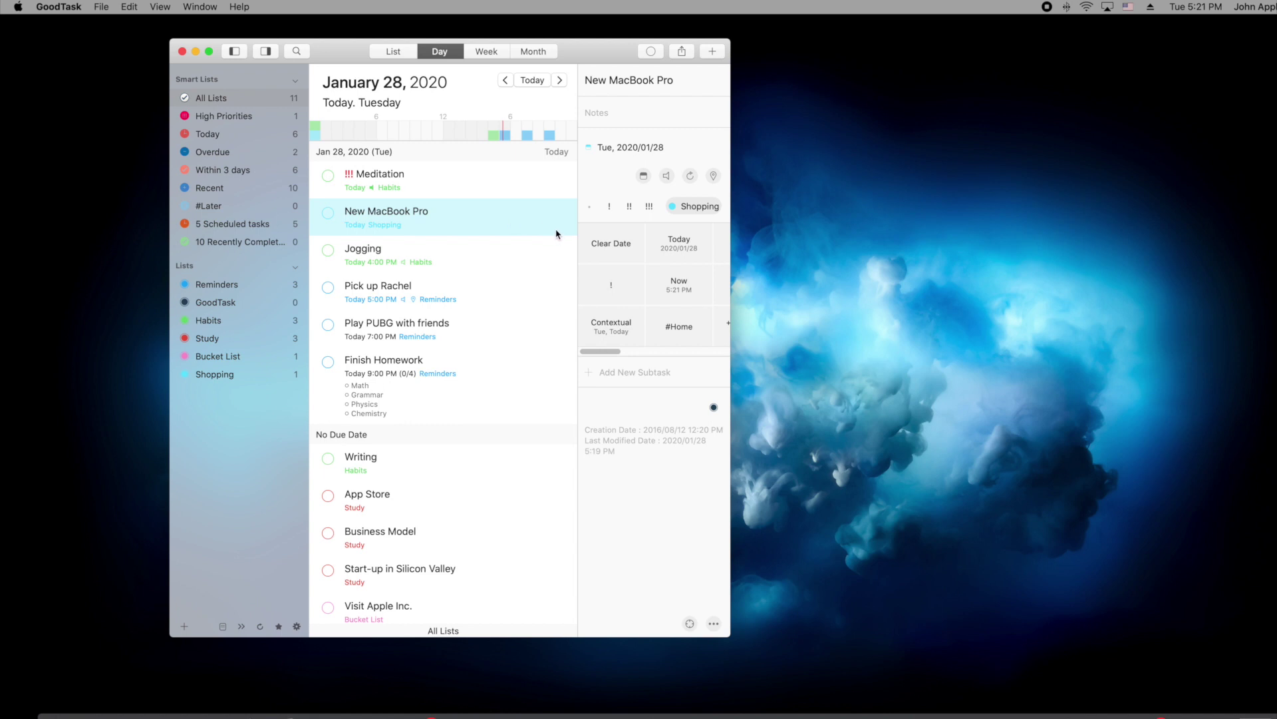
left_click(612, 210)
scroll(630, 283, "right", 2)
scroll(631, 281, "right", 4)
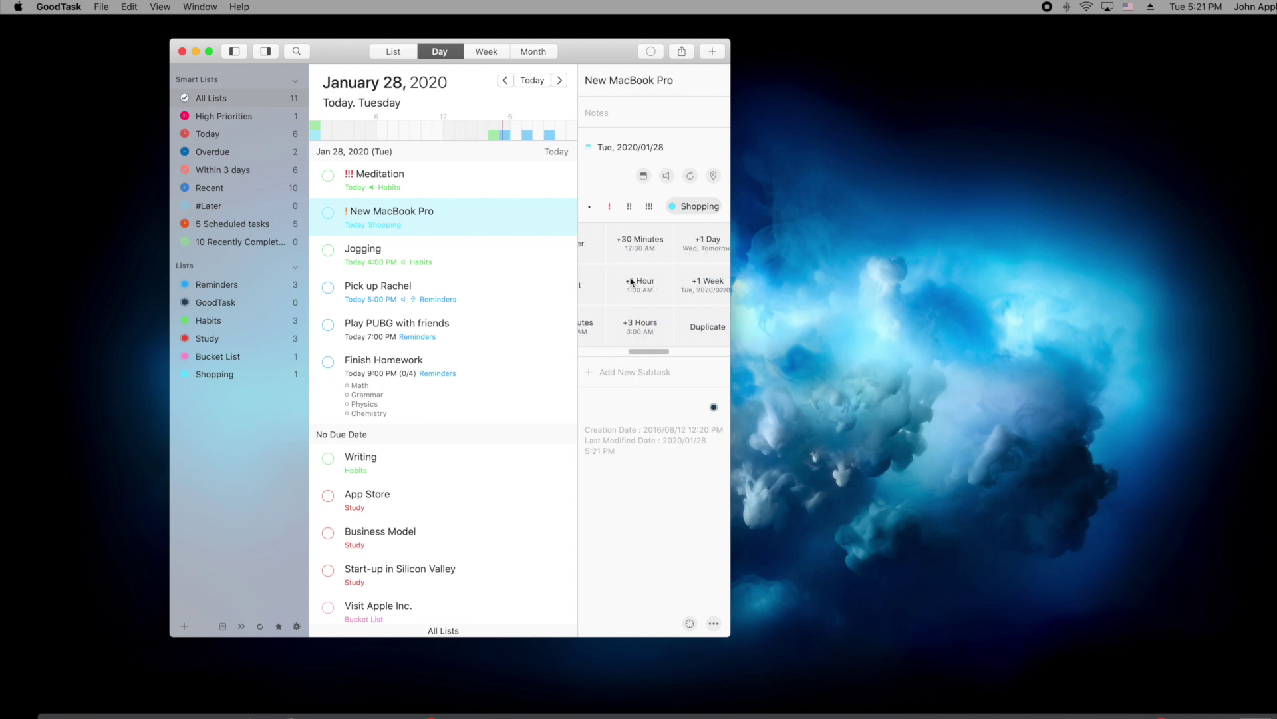
scroll(630, 282, "right", 5)
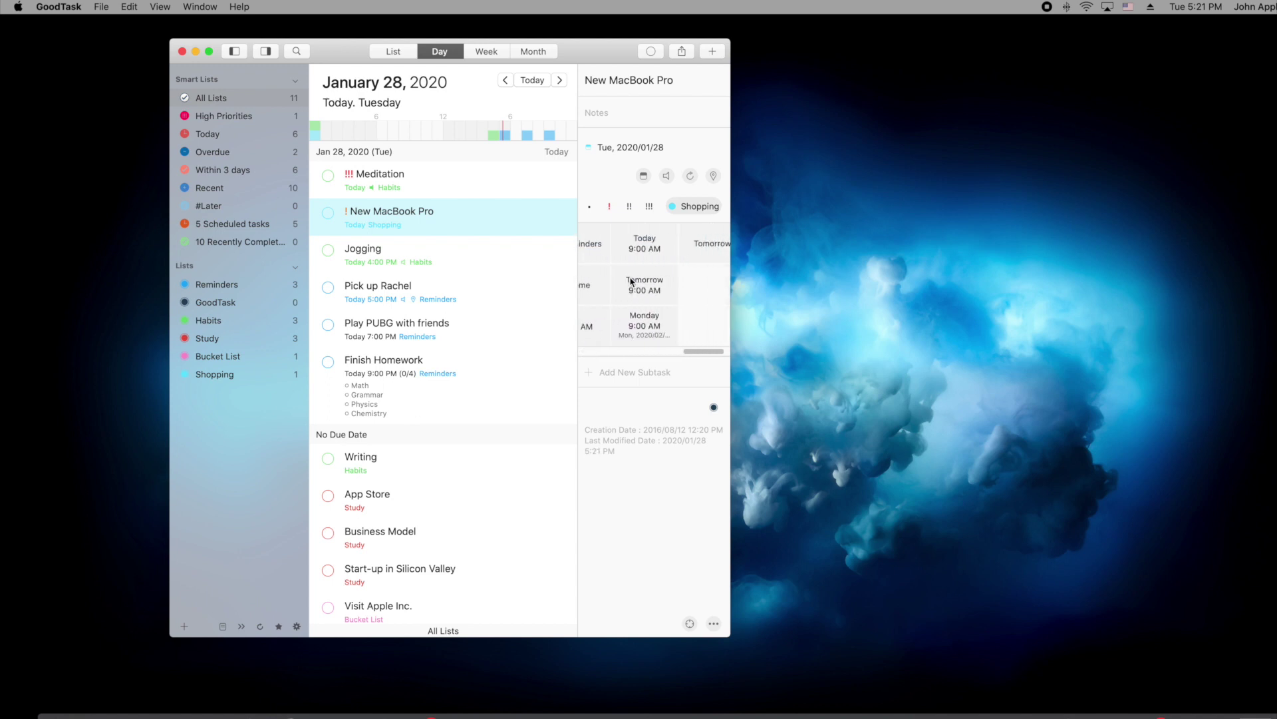
scroll(630, 281, "left", 5)
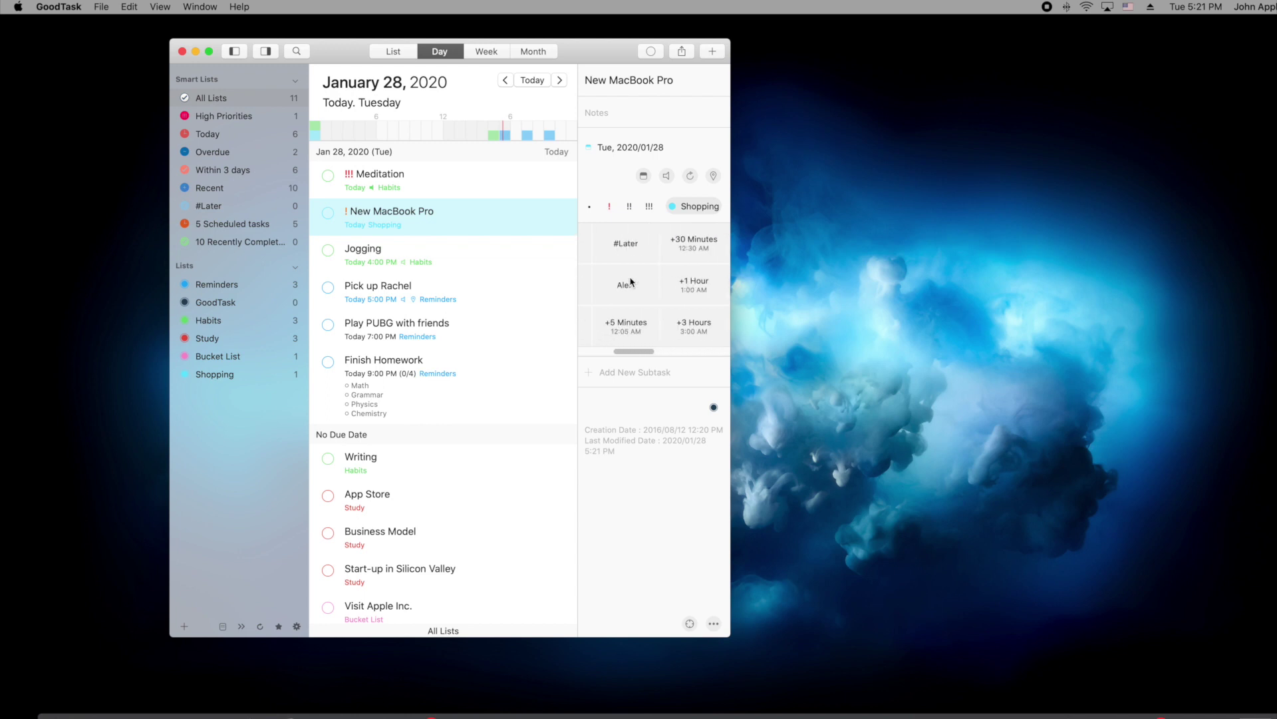
scroll(631, 281, "left", 4)
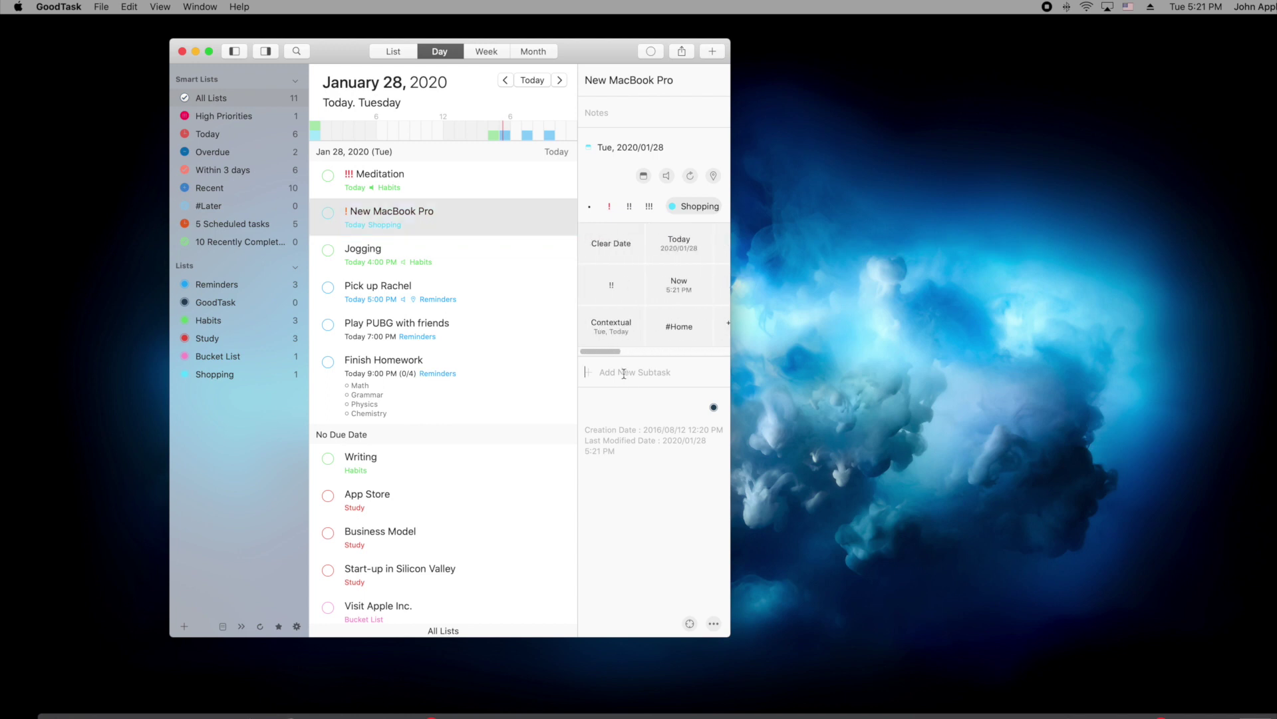
- Add the subtasks 'Hello?' and 'OK' under New MacBook Pro
type("H")
key("Return")
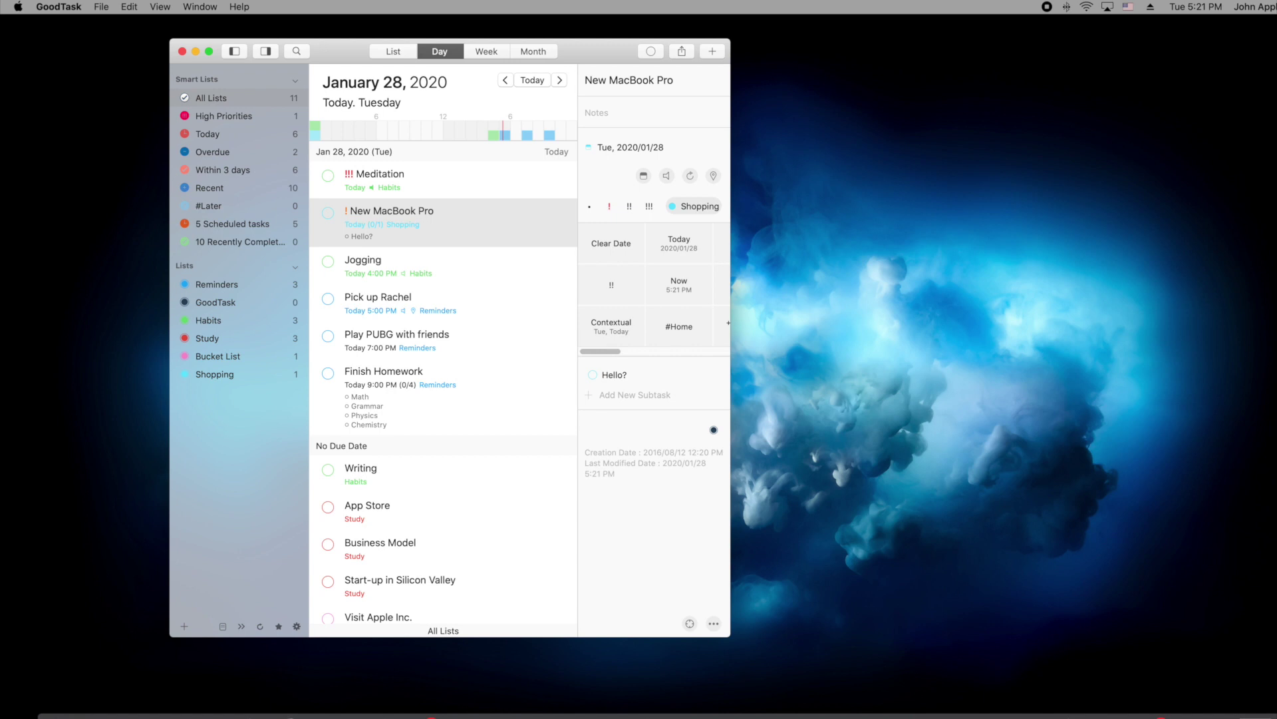
type("OK")
key("Return")
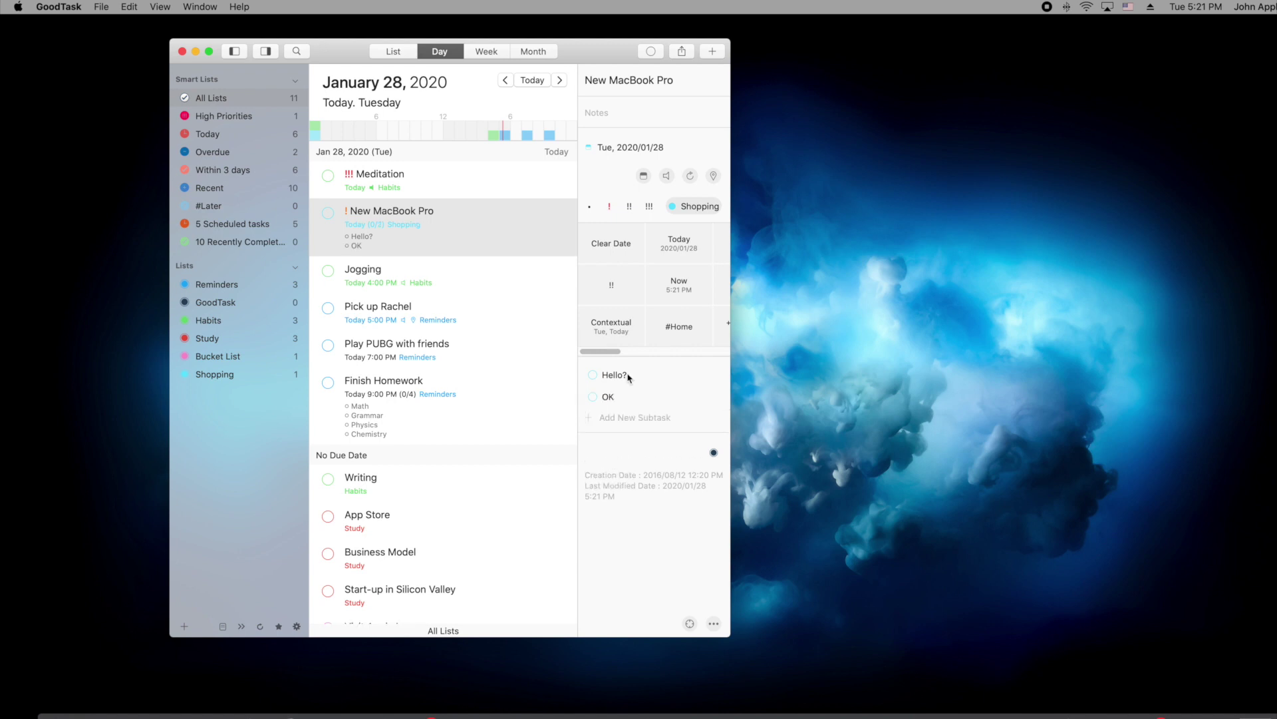